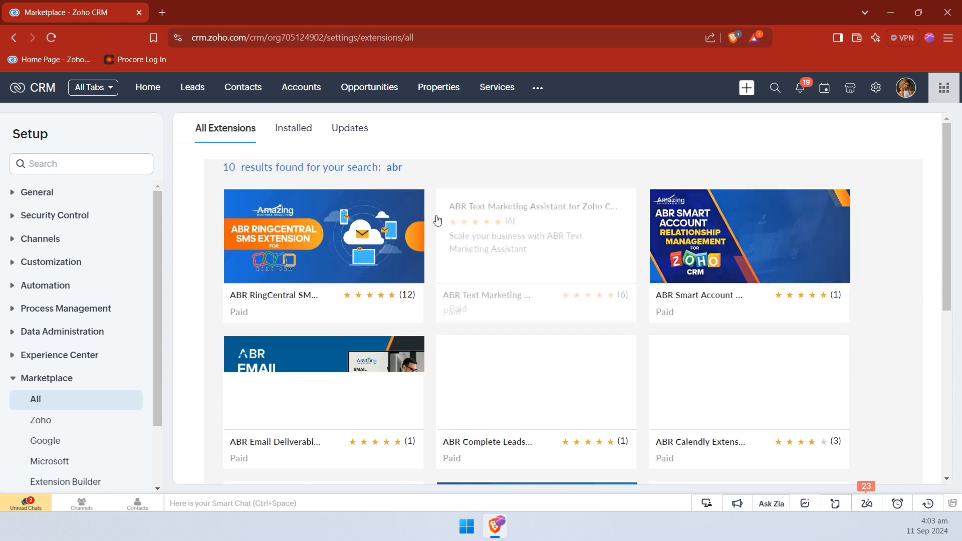
- Install ABR RingCentral Recordings Extension 35.0 for all users from its install link, accepting both consents
scroll(882, 322, down, 1)
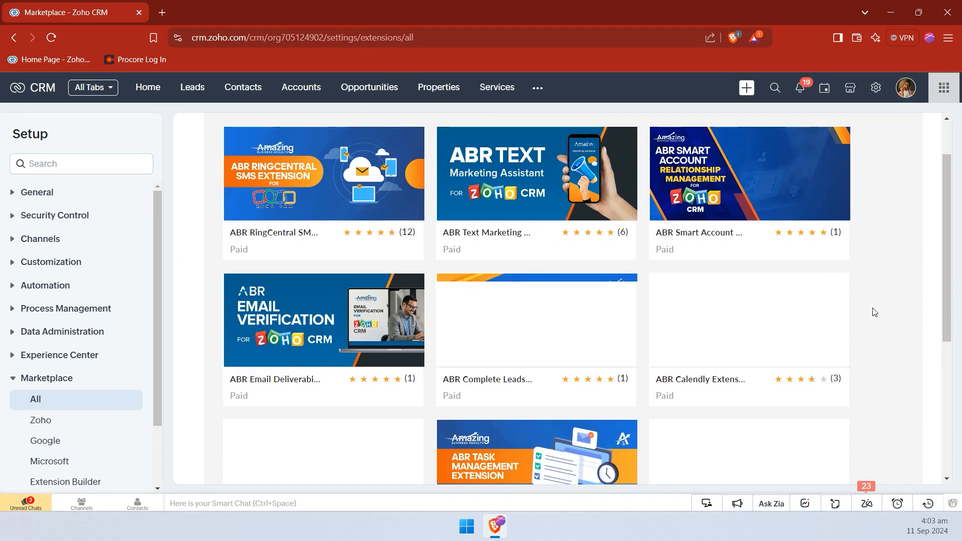
scroll(880, 318, down, 1)
scroll(874, 265, down, 2)
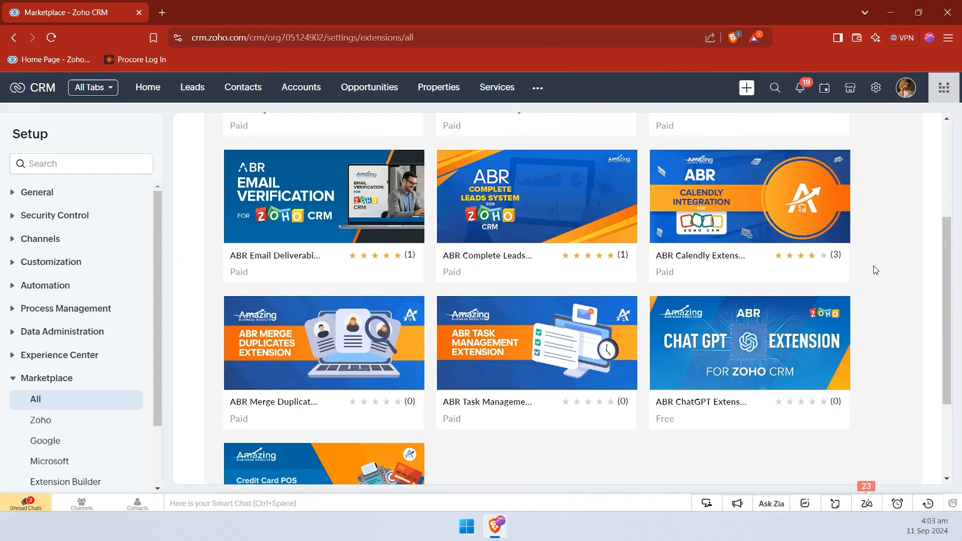
click(162, 14)
key(ctrl+v)
key(Return)
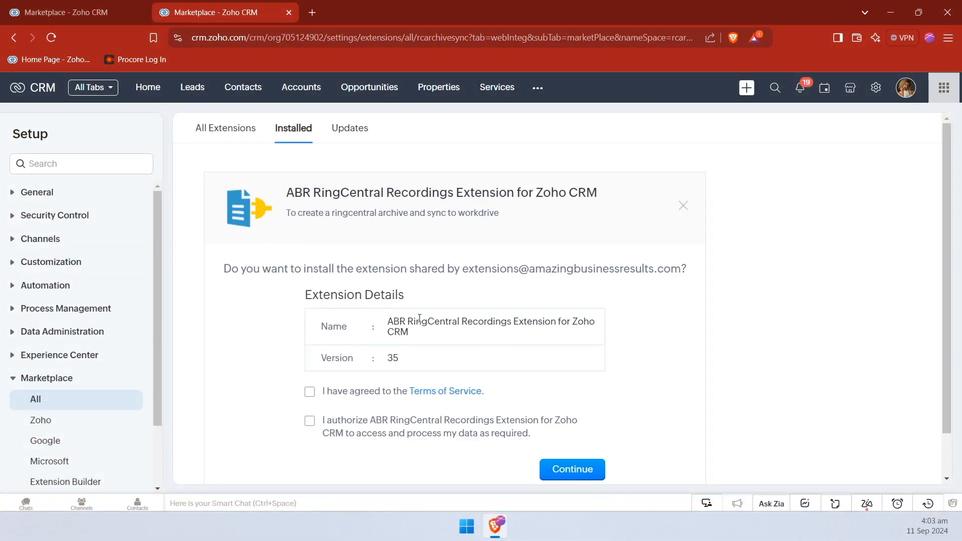
scroll(489, 292, down, 1)
click(364, 346)
click(354, 376)
click(599, 423)
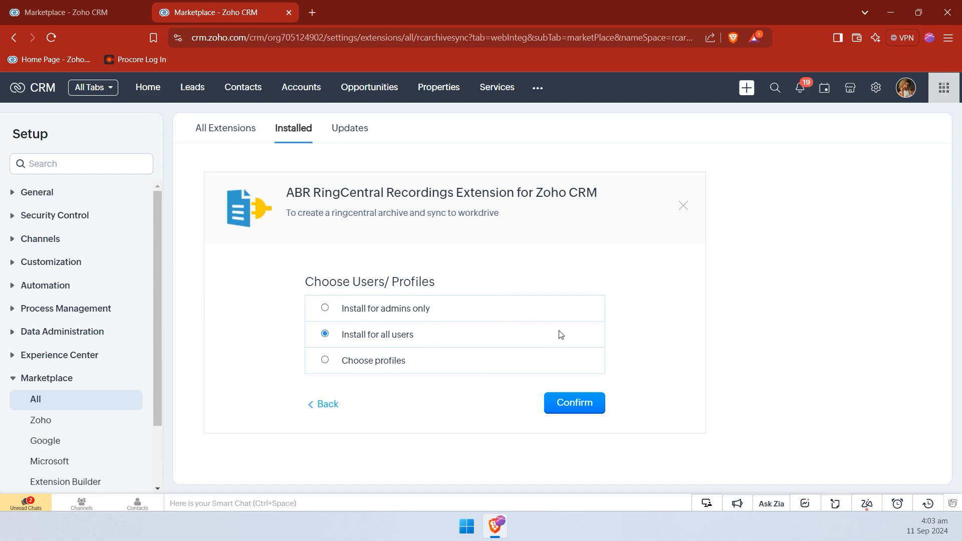
click(589, 407)
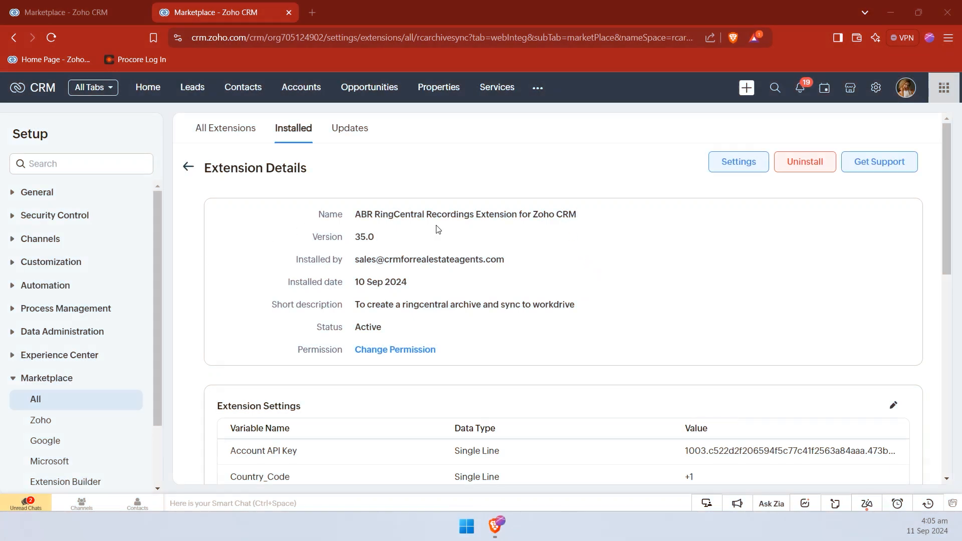
- Scroll to the Extension Settings and highlight the Environment setting
scroll(526, 317, down, 3)
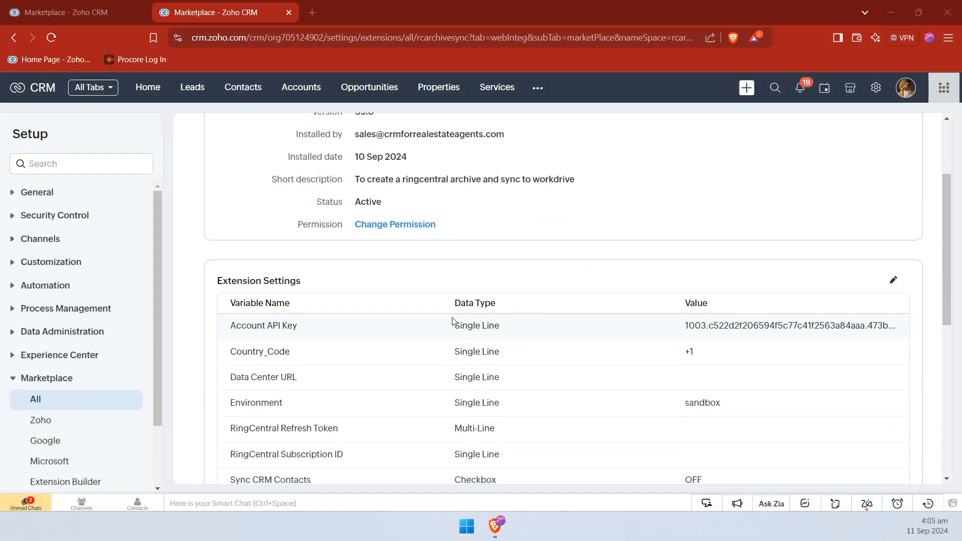
scroll(354, 233, down, 1)
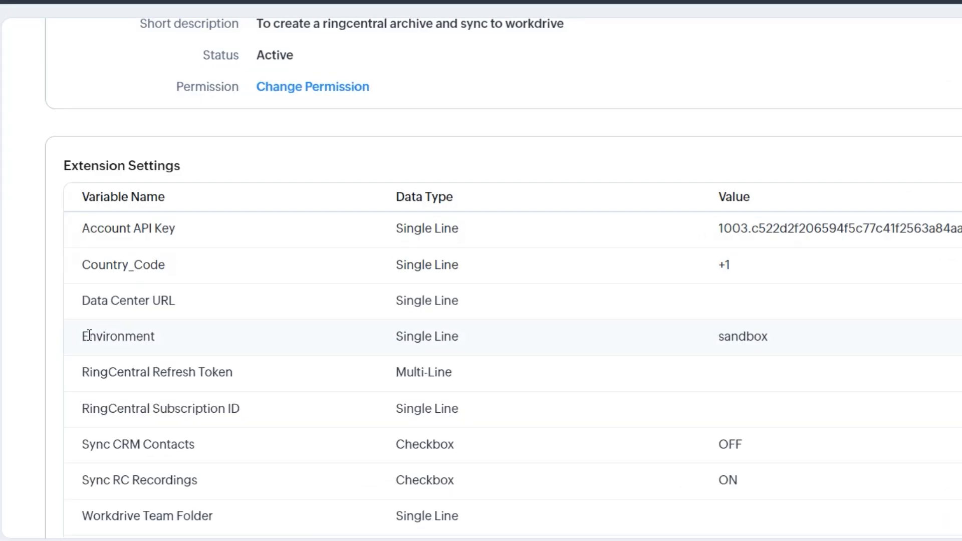
drag(236, 340, 273, 338)
drag(141, 334, 150, 335)
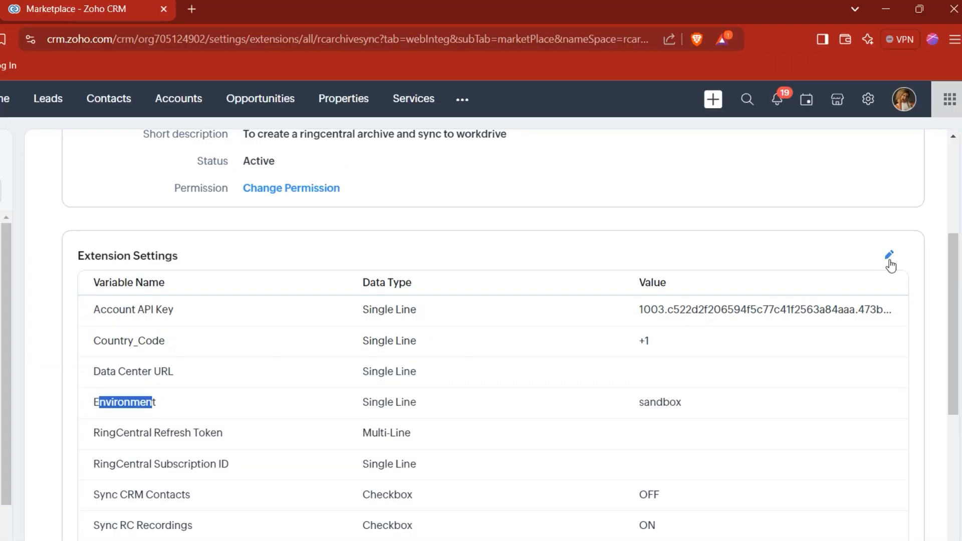
click(654, 405)
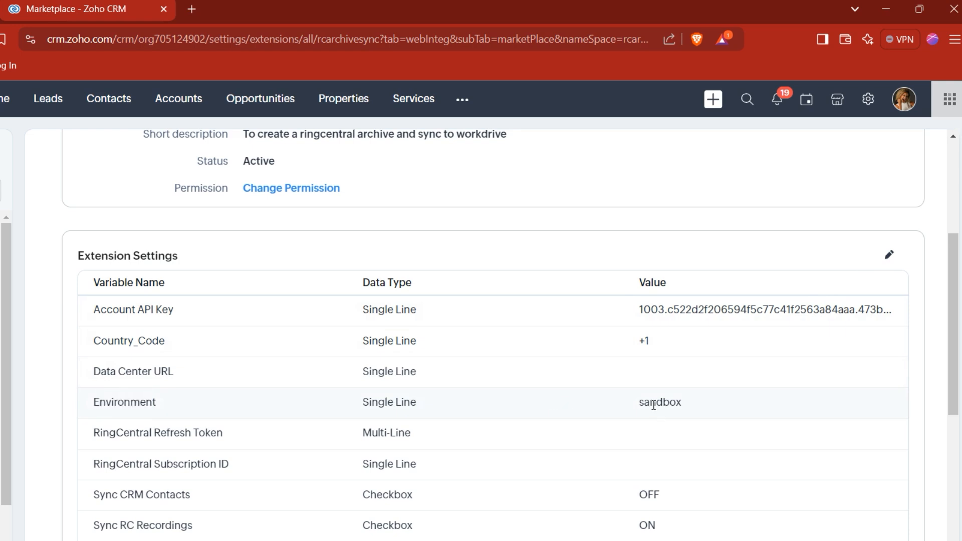
- Change the Environment value from sandbox to live and save it
click(889, 259)
drag(432, 236, 295, 236)
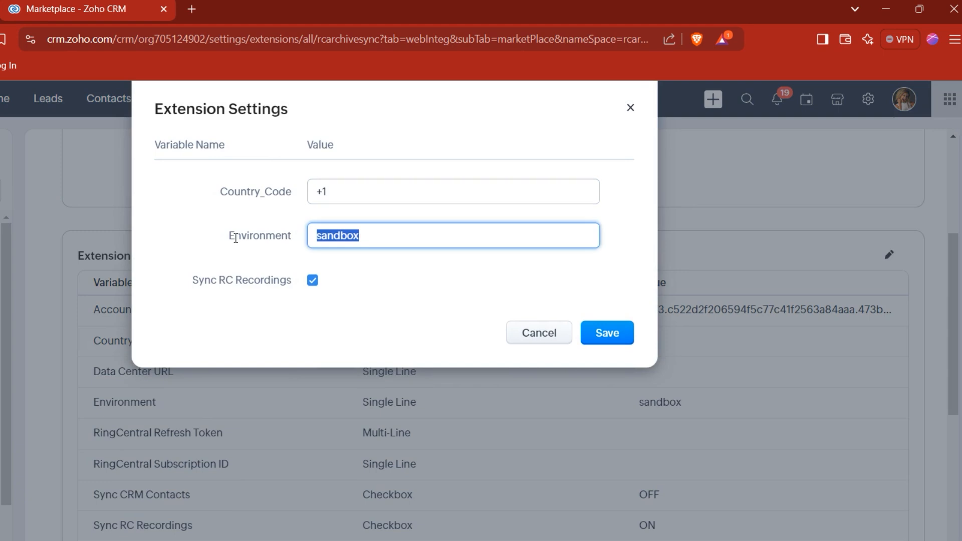
text(live)
click(628, 346)
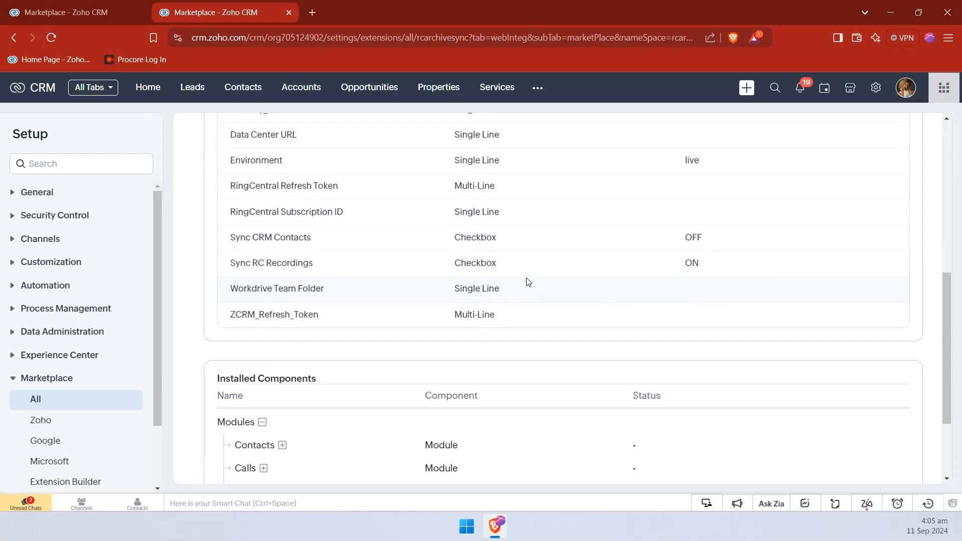
scroll(526, 279, up, 7)
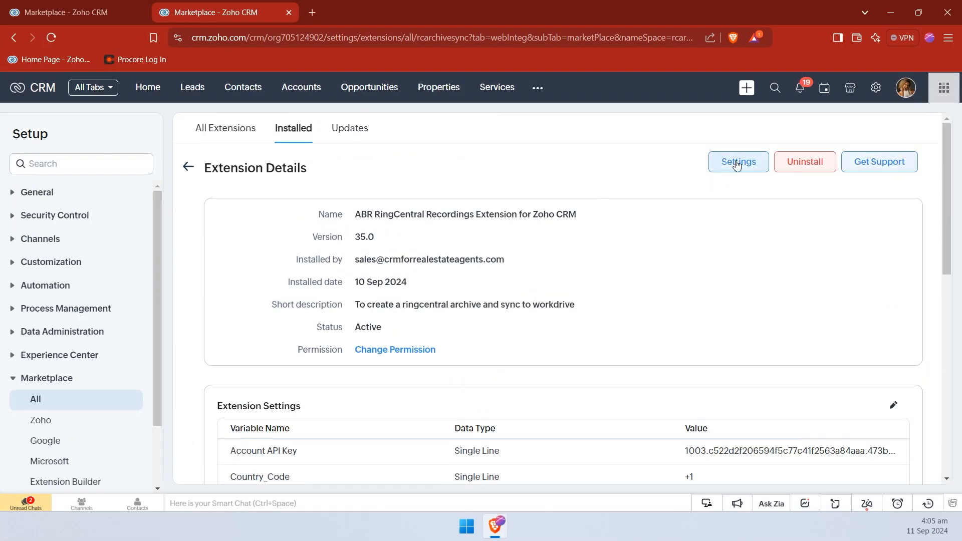
- Open the extension's RingCentral Archive settings page from Extension Details
click(737, 164)
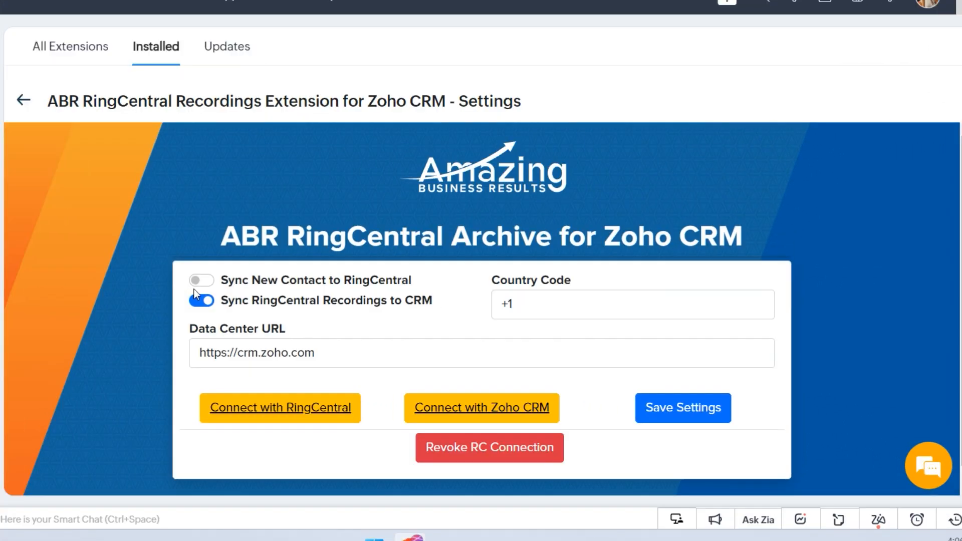
- Turn on new-contact sync and recording sync, and save the settings
click(205, 282)
click(228, 305)
click(227, 306)
click(691, 408)
click(653, 264)
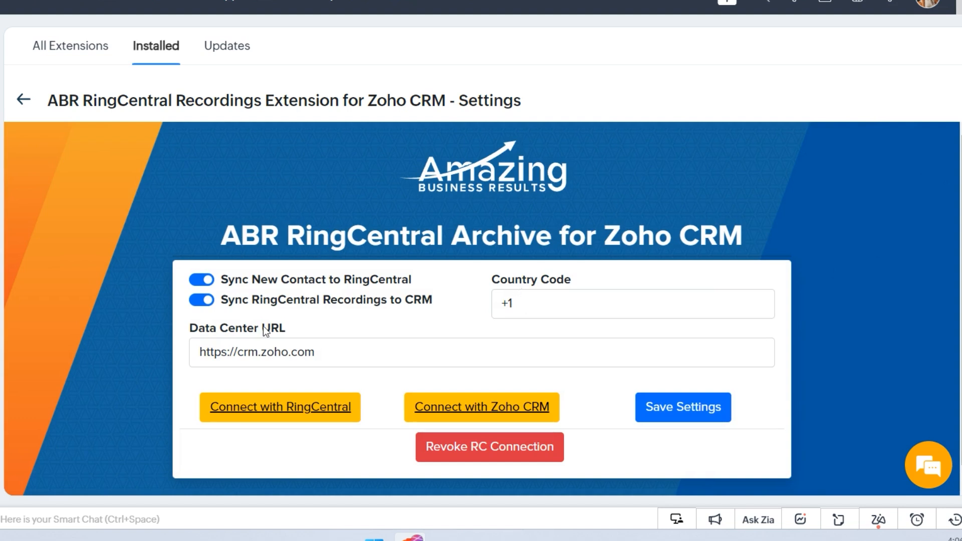
click(332, 346)
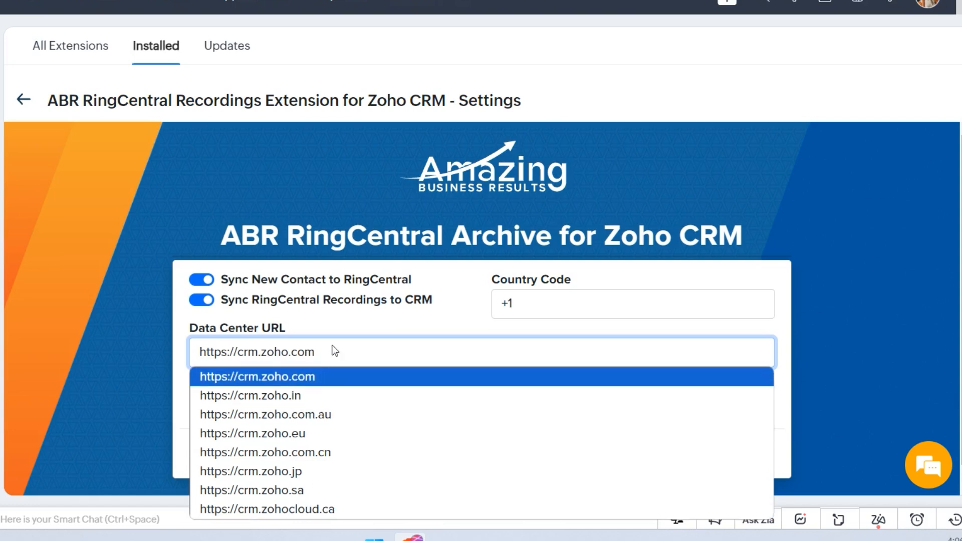
click(295, 376)
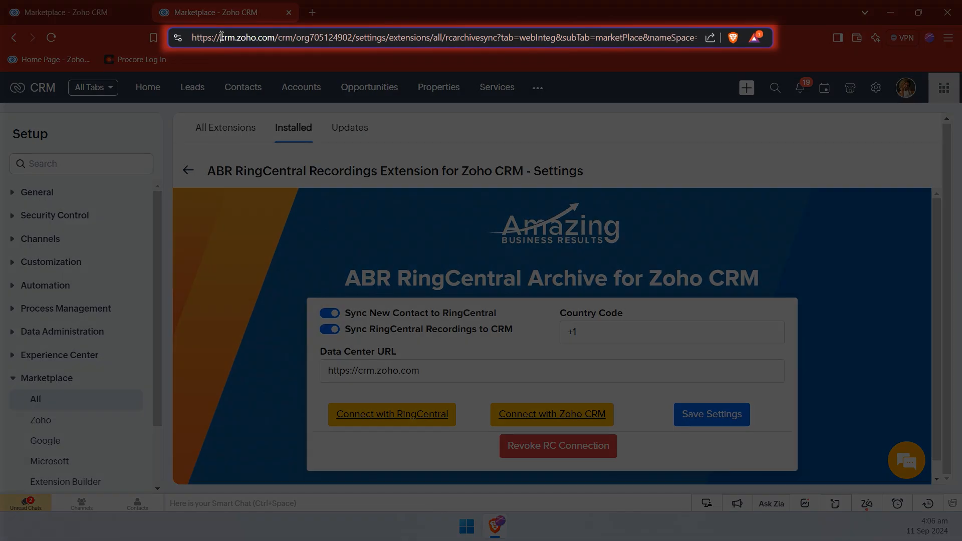
drag(220, 38, 273, 49)
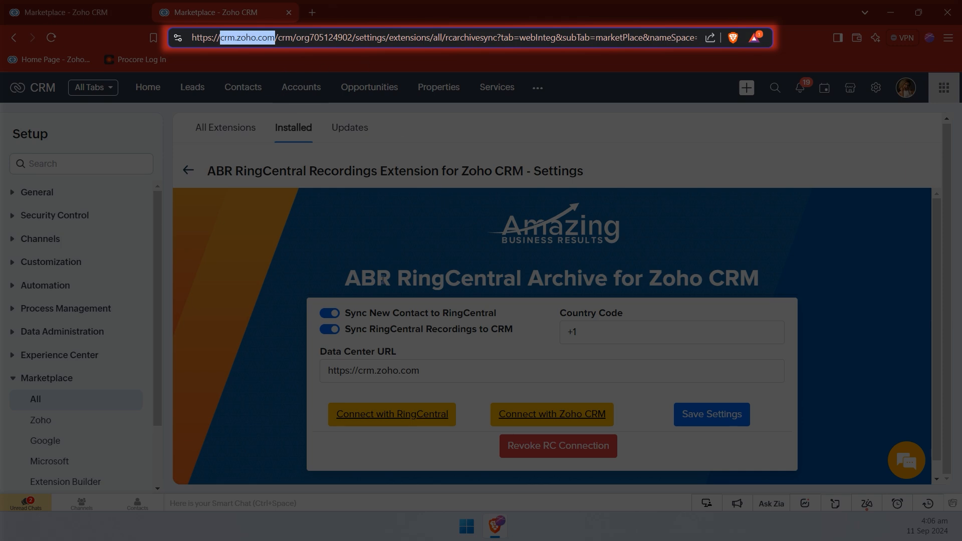
click(399, 372)
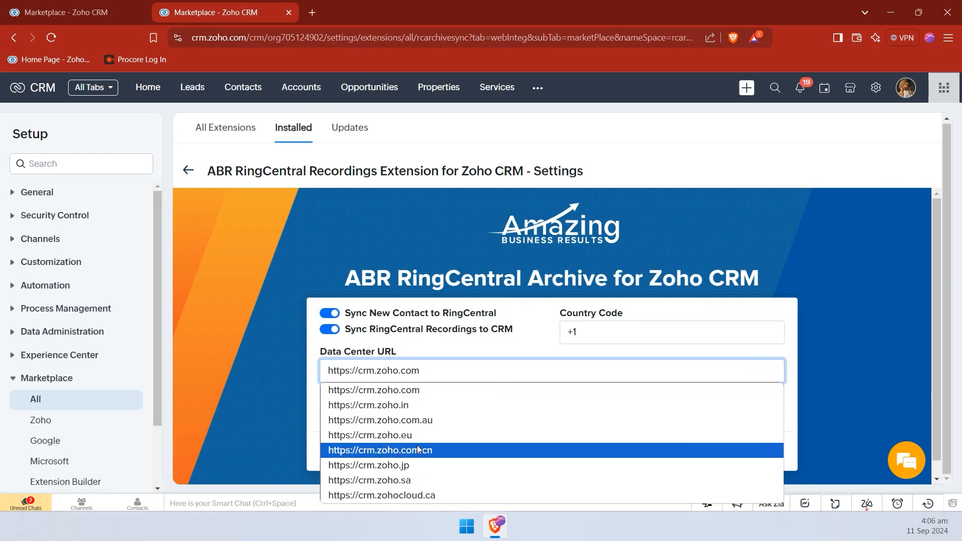
click(420, 357)
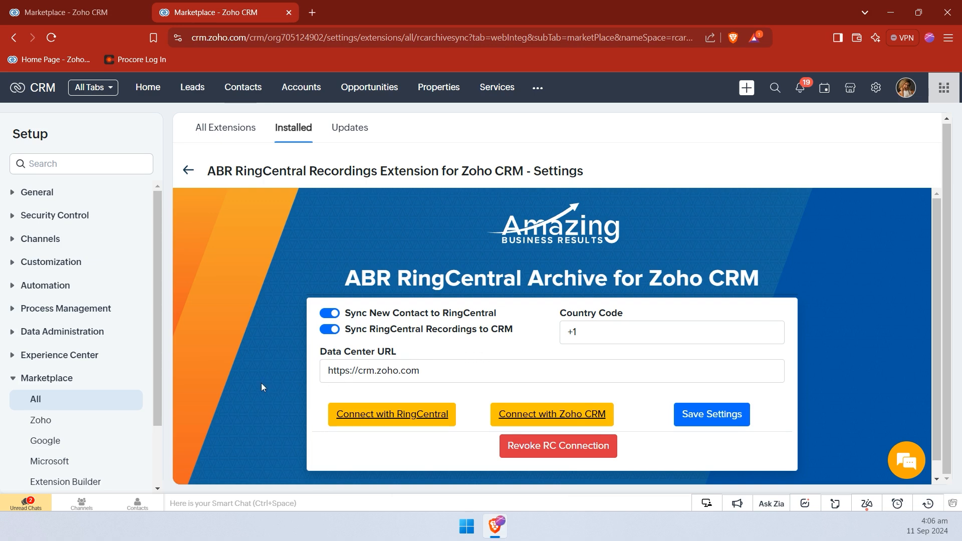
- Start the RingCentral connection and sign in with the account phone number
click(387, 412)
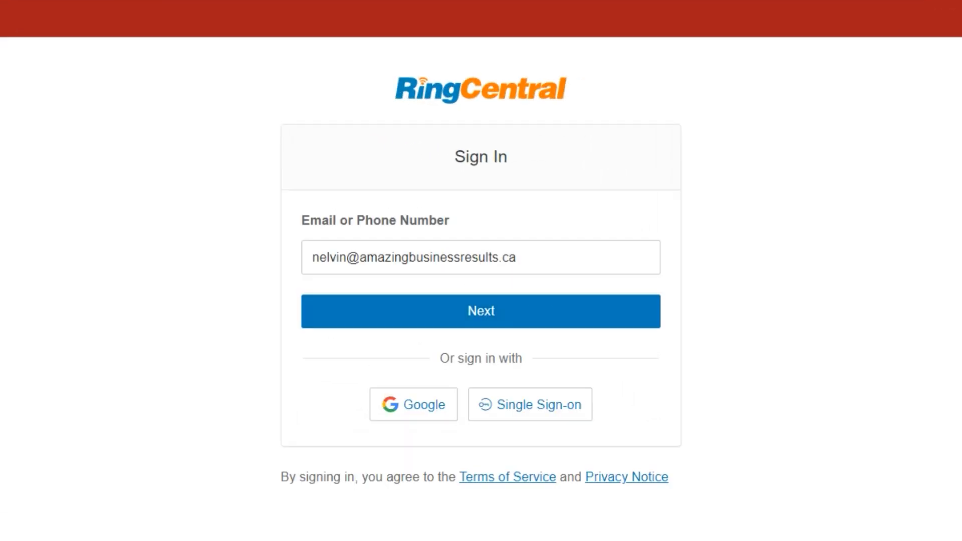
drag(526, 268, 225, 266)
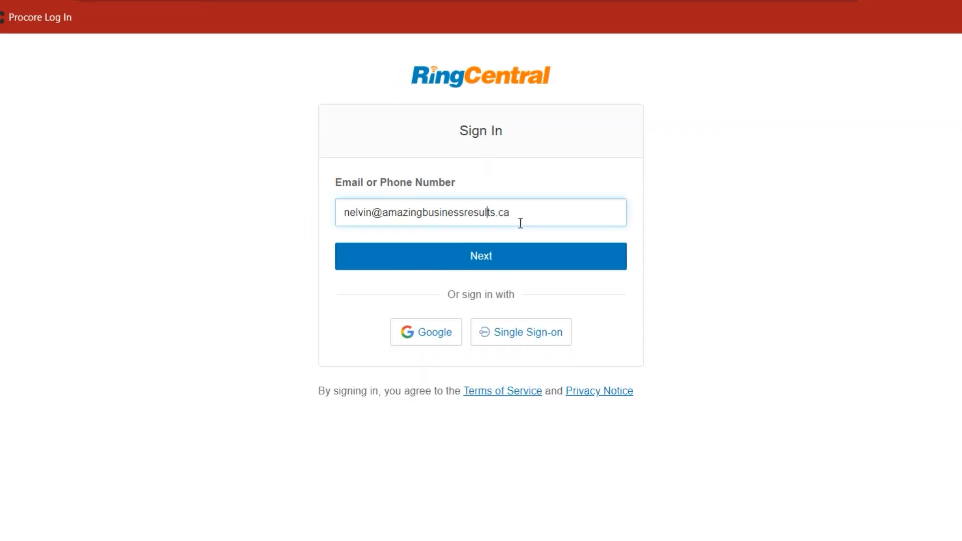
key(ctrl+v)
click(468, 255)
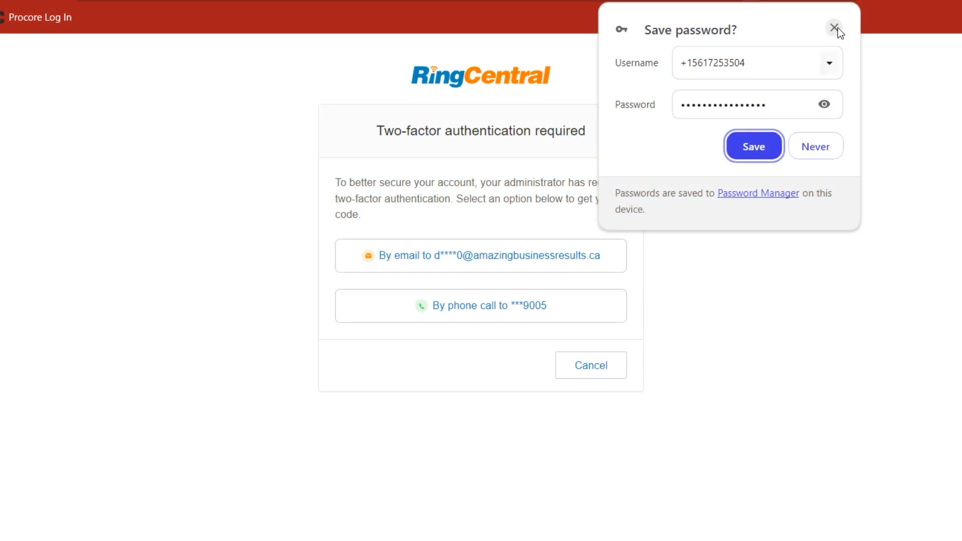
click(831, 29)
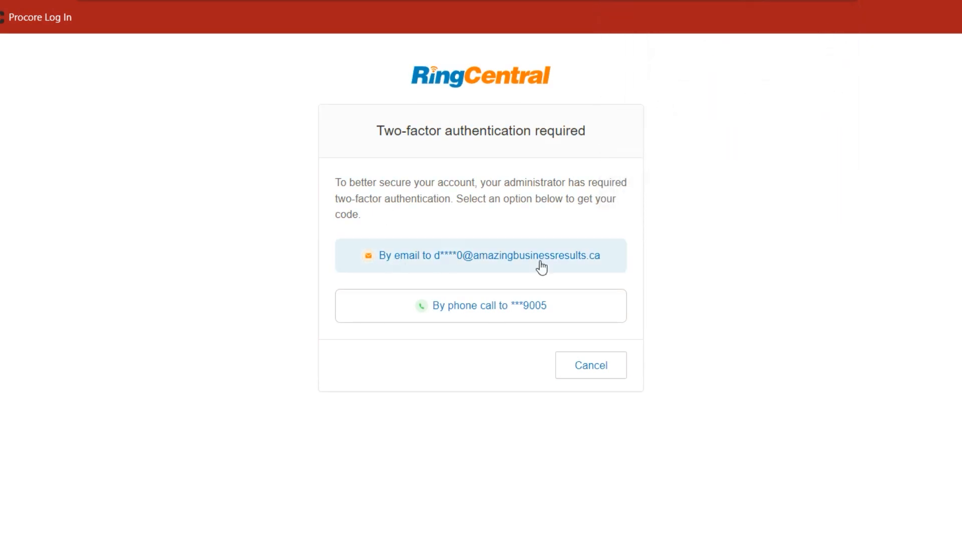
- Verify with the emailed two-factor code and authorize the Zoho extension's access
click(624, 262)
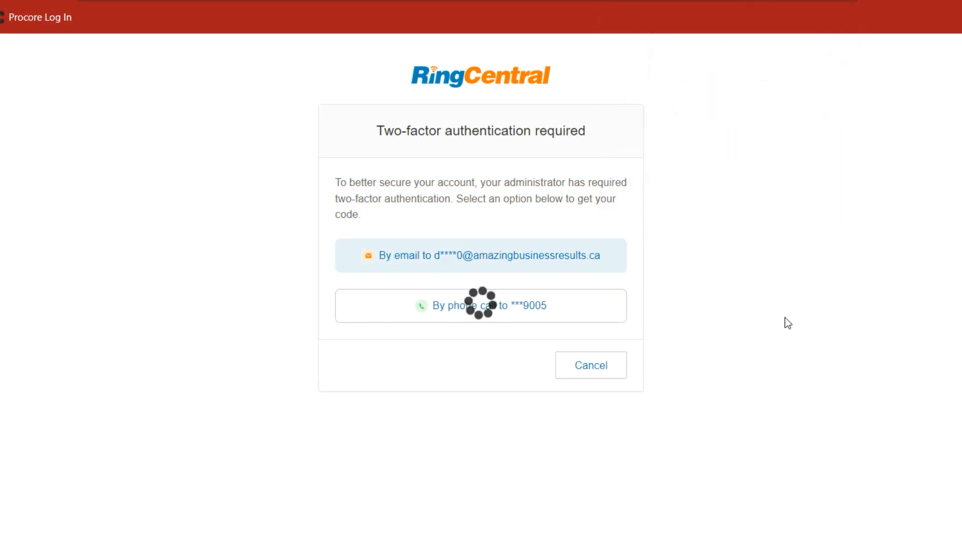
click(594, 322)
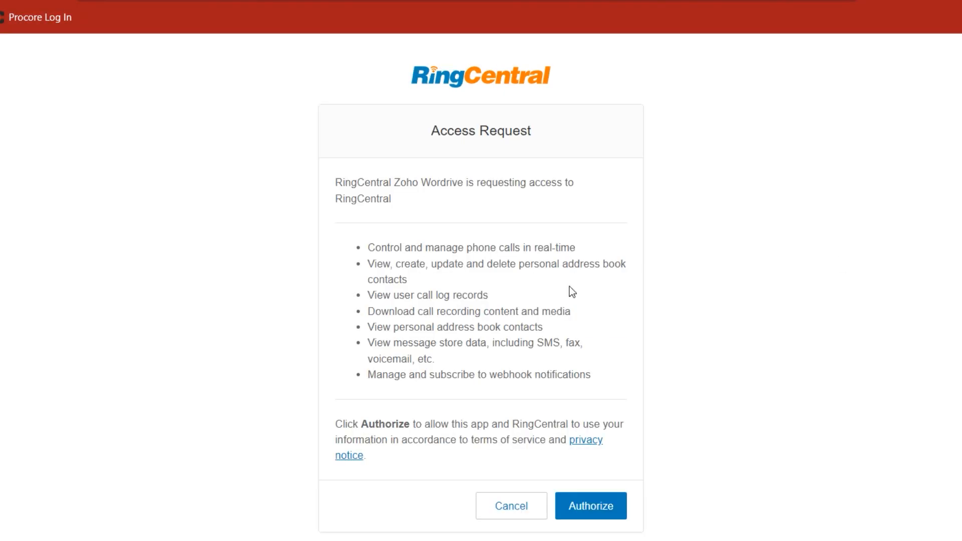
click(576, 504)
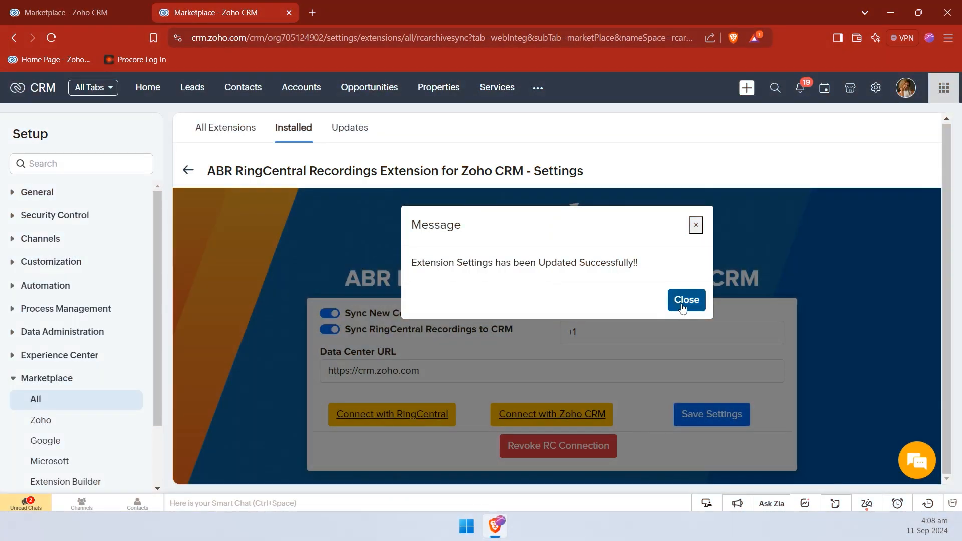
- Connect the extension to Zoho CRM's Luxury Homes production organisation
click(686, 298)
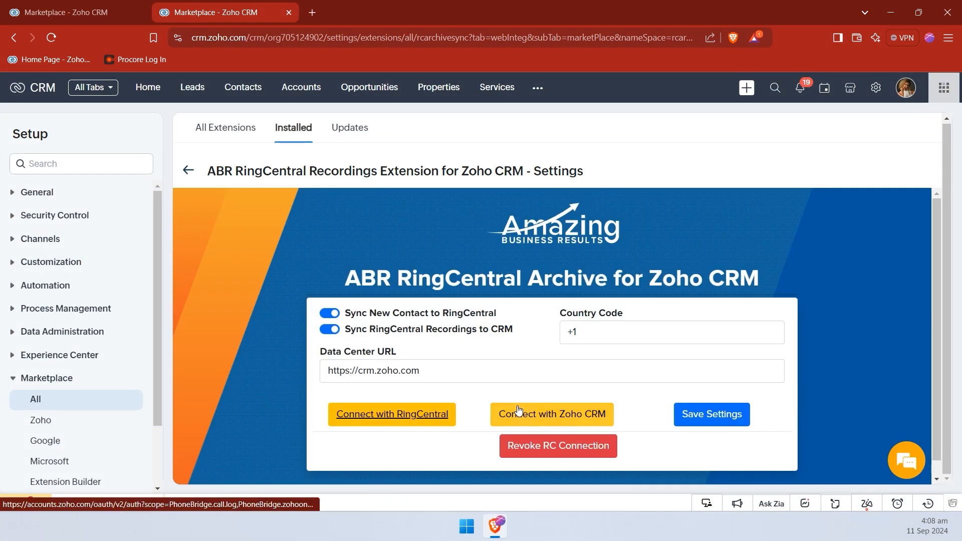
click(515, 411)
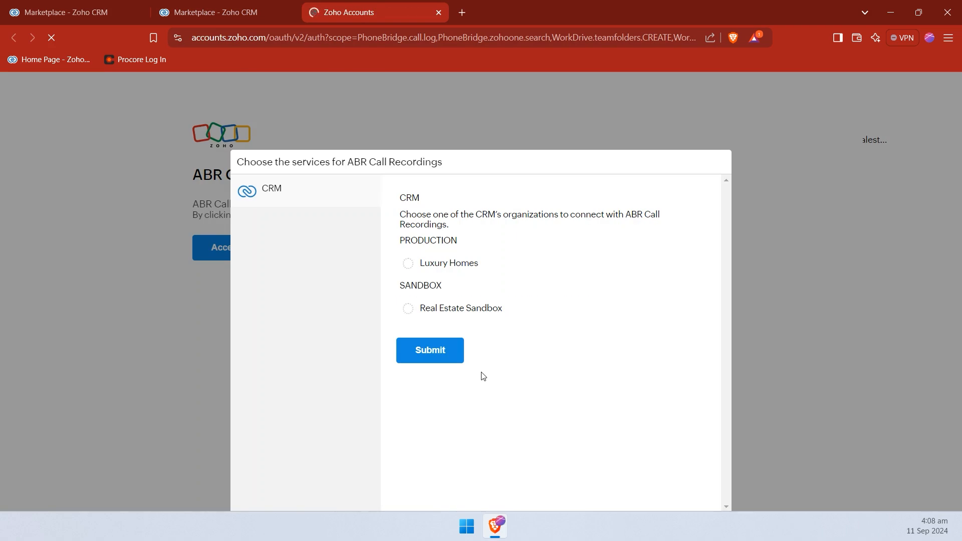
click(426, 174)
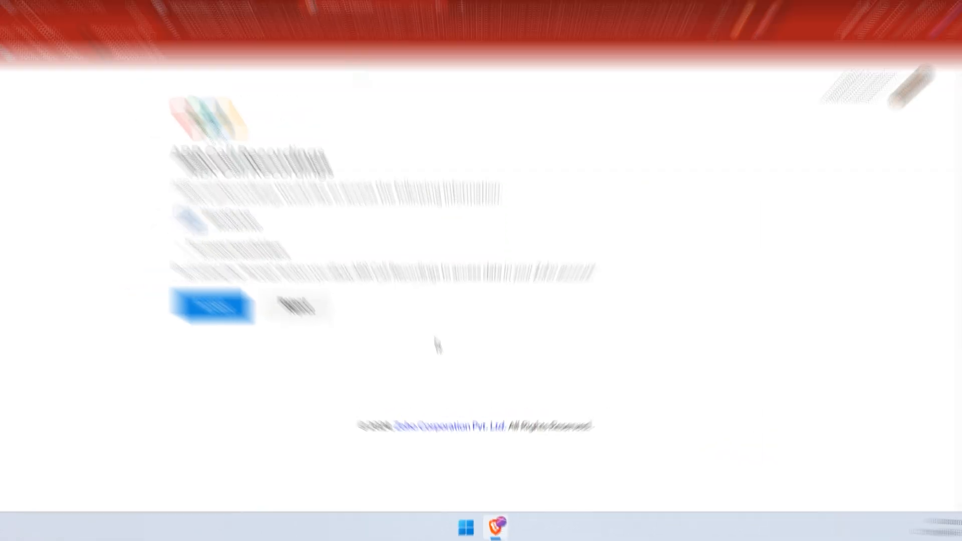
scroll(440, 351, down, 3)
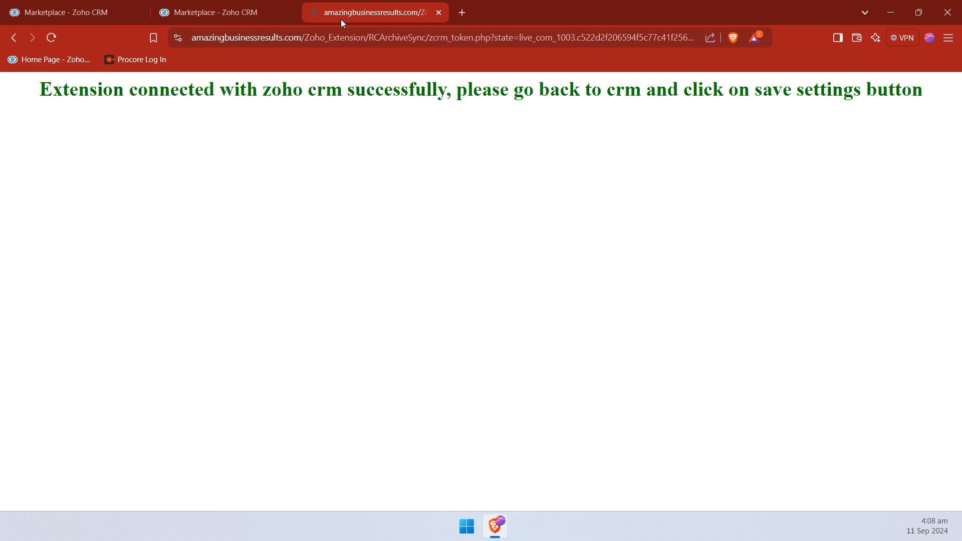
- Save the extension settings and go to the Calls module from Other Modules
middle_click(358, 14)
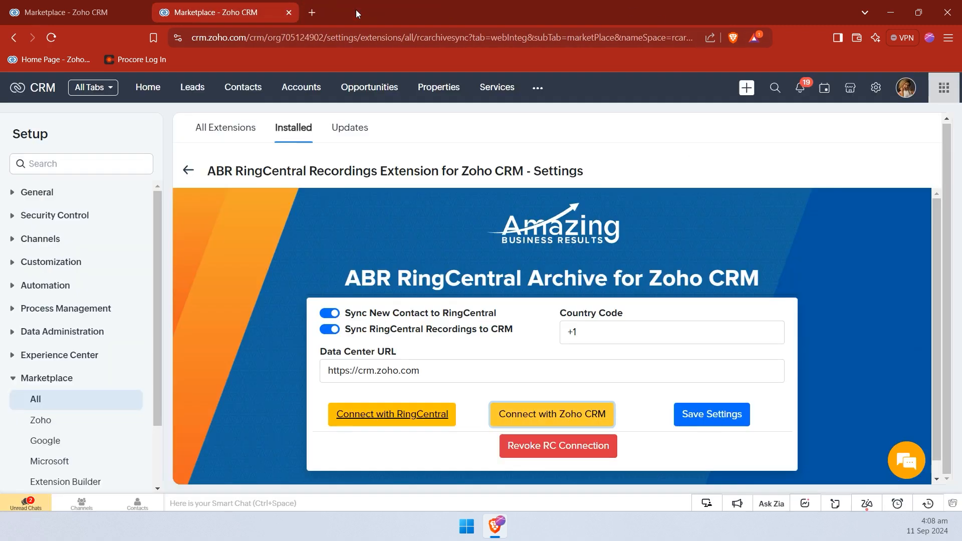
click(707, 416)
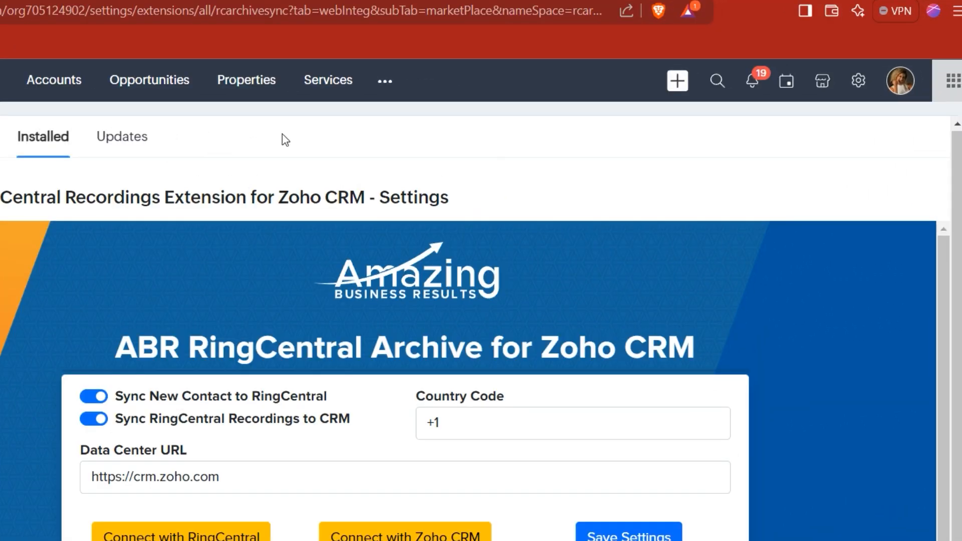
click(385, 80)
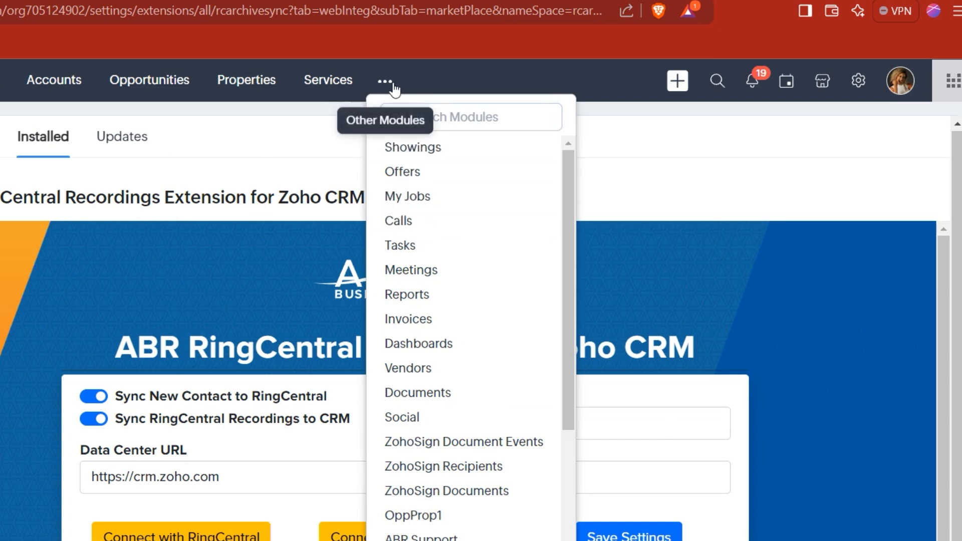
click(401, 222)
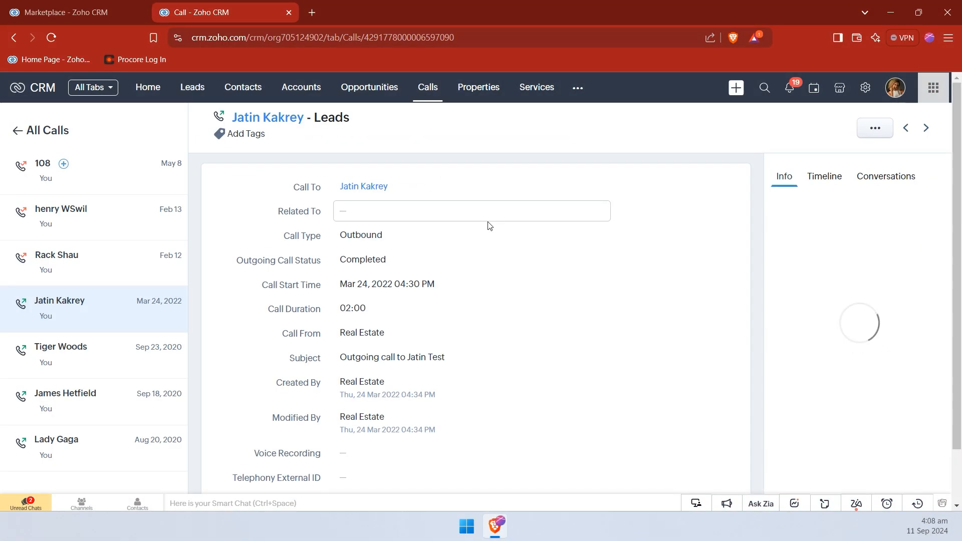
- Check the outbound call's Call Recording Link section, whose Internal and External rows are empty, then open Leads
scroll(489, 225, down, 6)
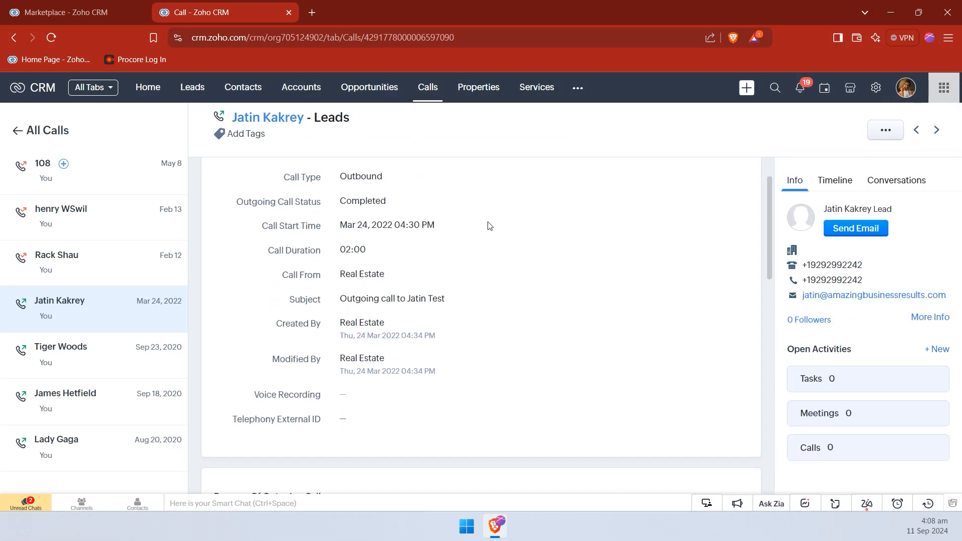
scroll(636, 220, down, 6)
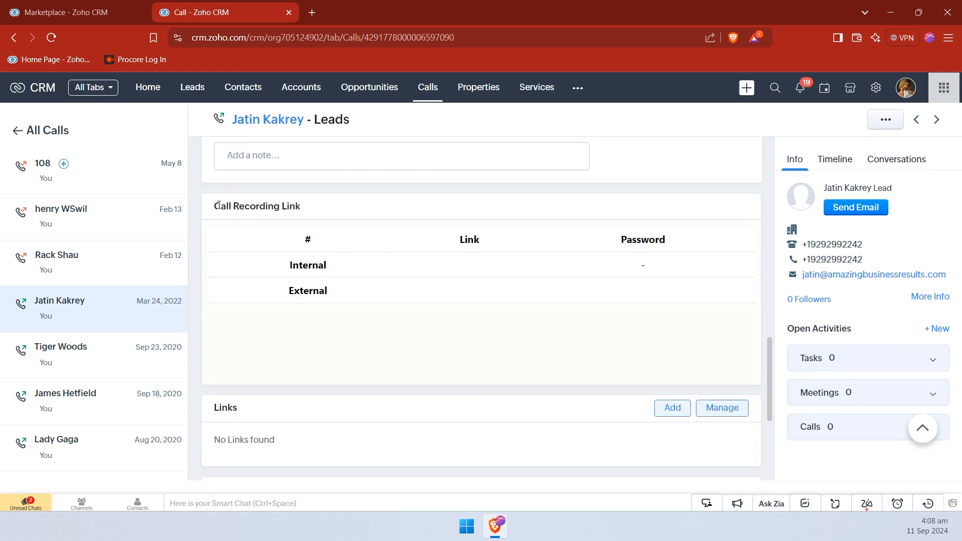
drag(215, 205, 302, 204)
click(301, 204)
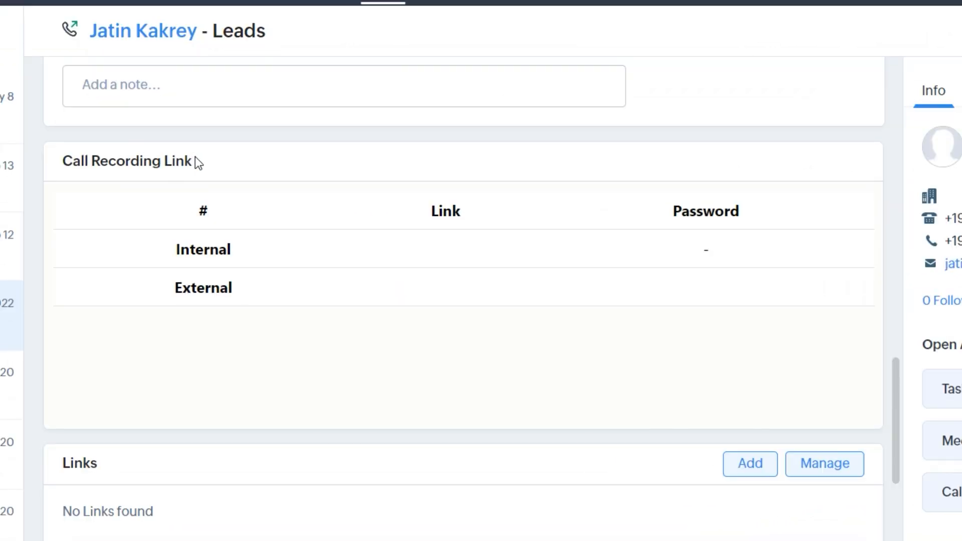
drag(191, 250, 214, 251)
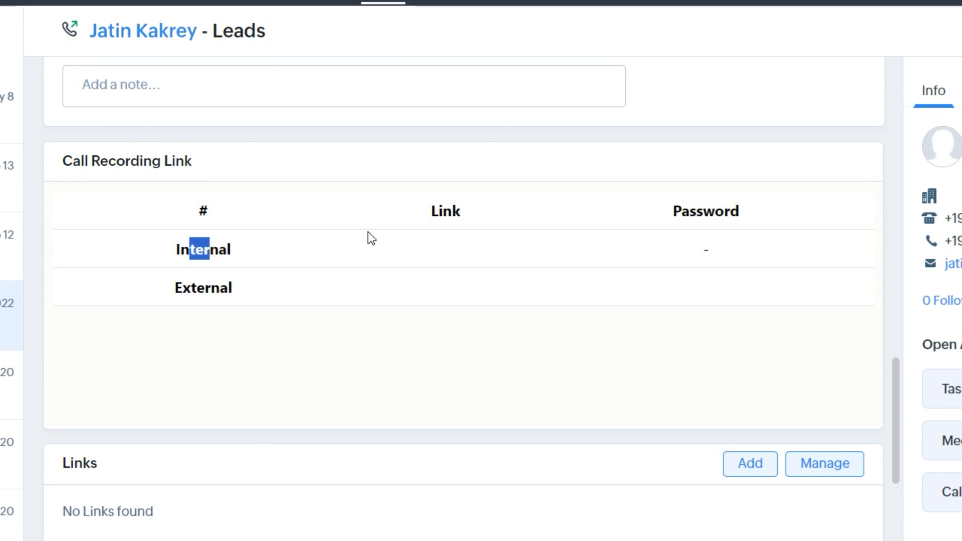
click(205, 285)
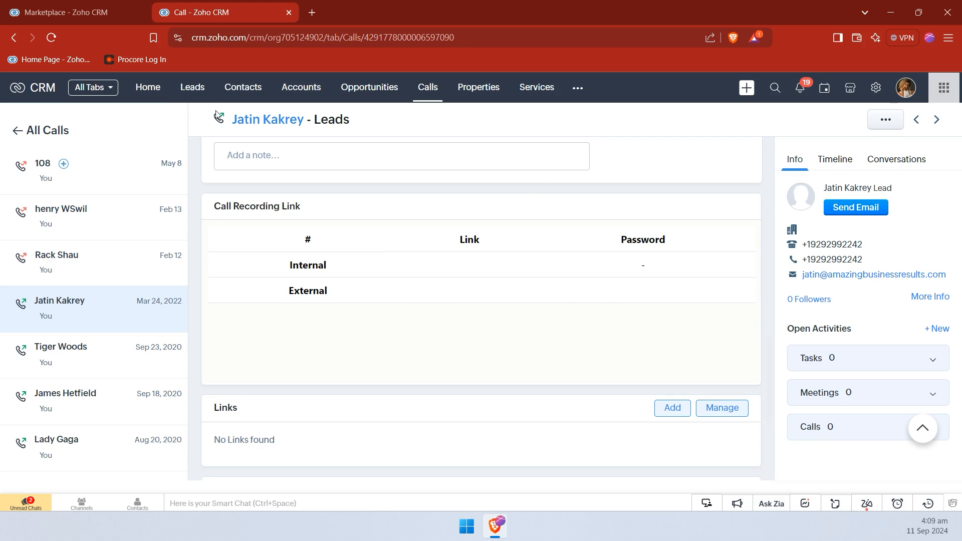
click(192, 87)
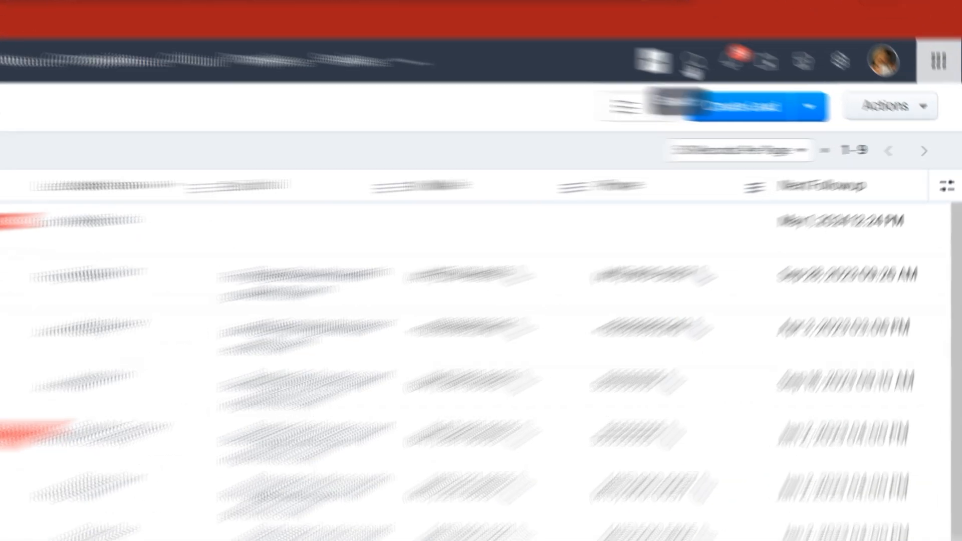
- Search the records for the test phone number, then close the results
click(693, 64)
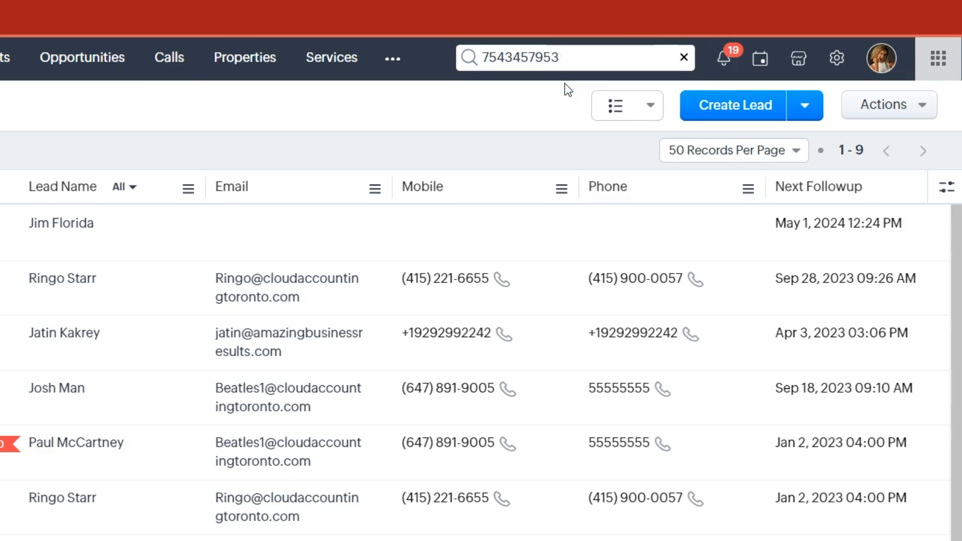
key(Return)
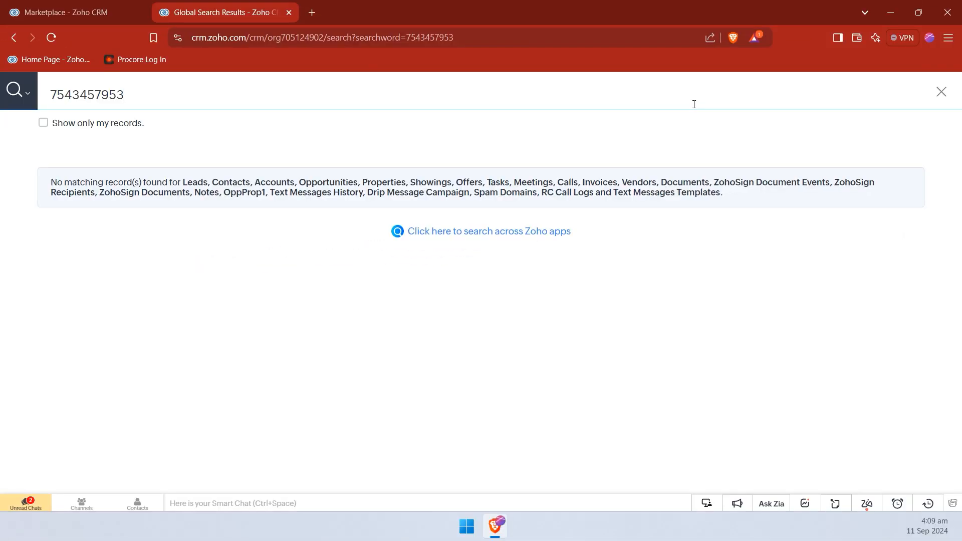
click(940, 96)
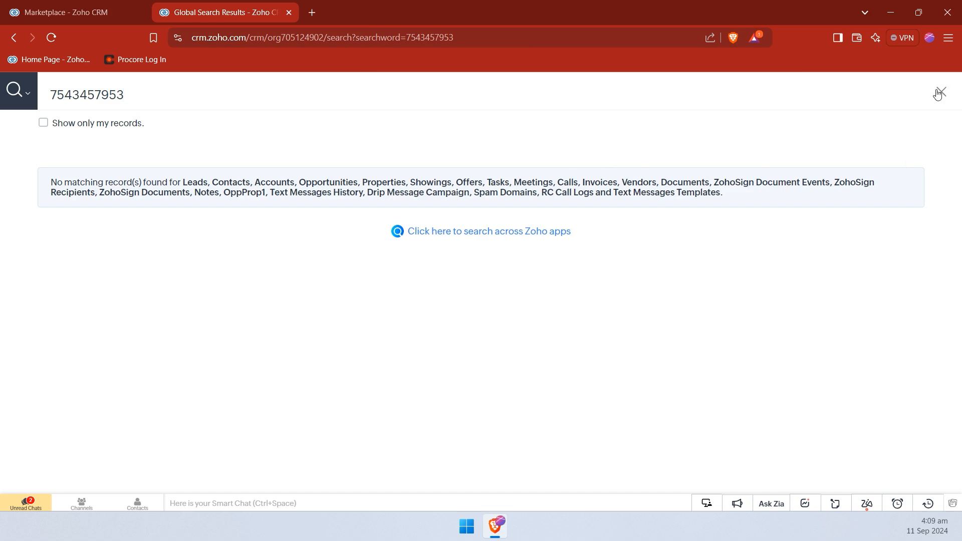
- Start a new lead with the lead's first and last name and Title 'Product Director'
click(799, 119)
click(301, 198)
key(Tab)
key(Tab)
text(Prody)
key(BackSpace)
text(uct CEO)
double_click(216, 238)
text(Director)
- Enter the test mobile number and save the new lead
scroll(576, 301, down, 15)
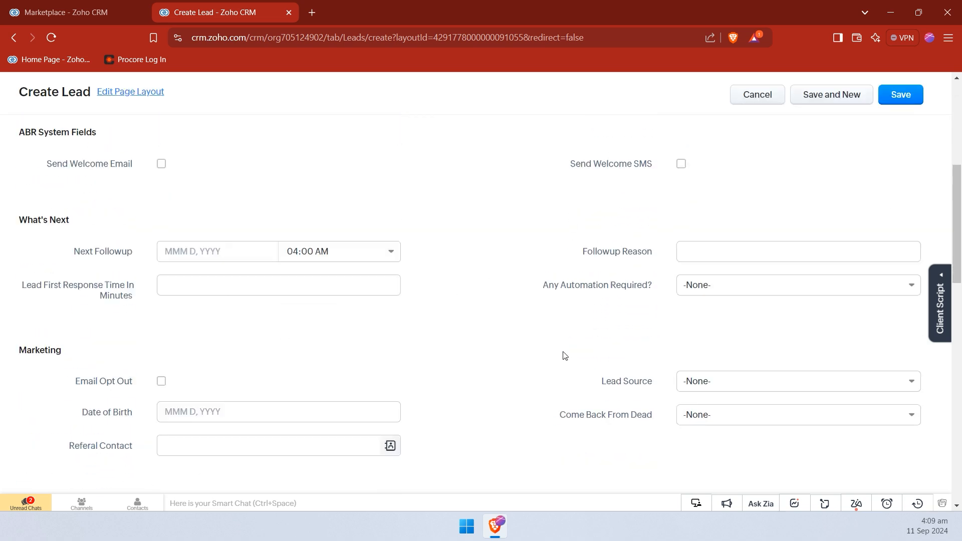
click(700, 336)
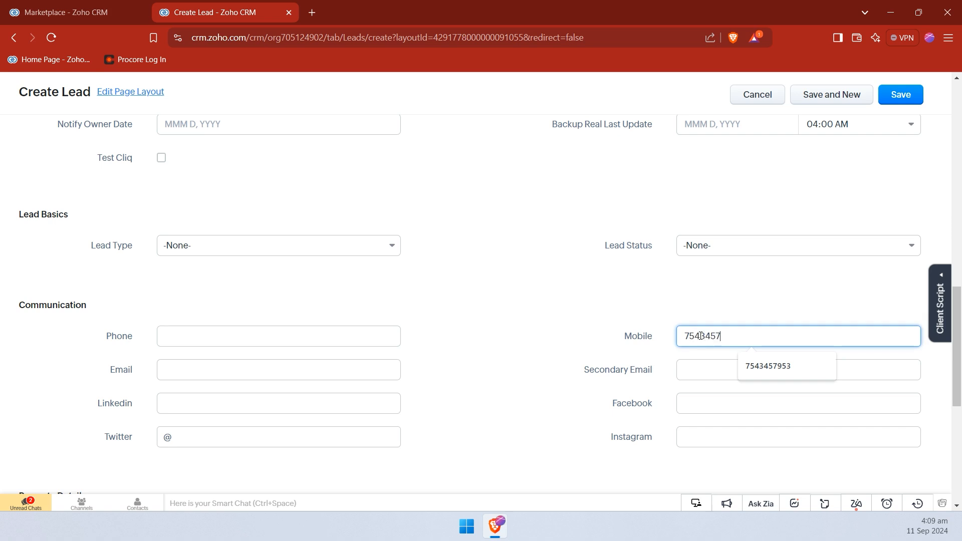
key(Return)
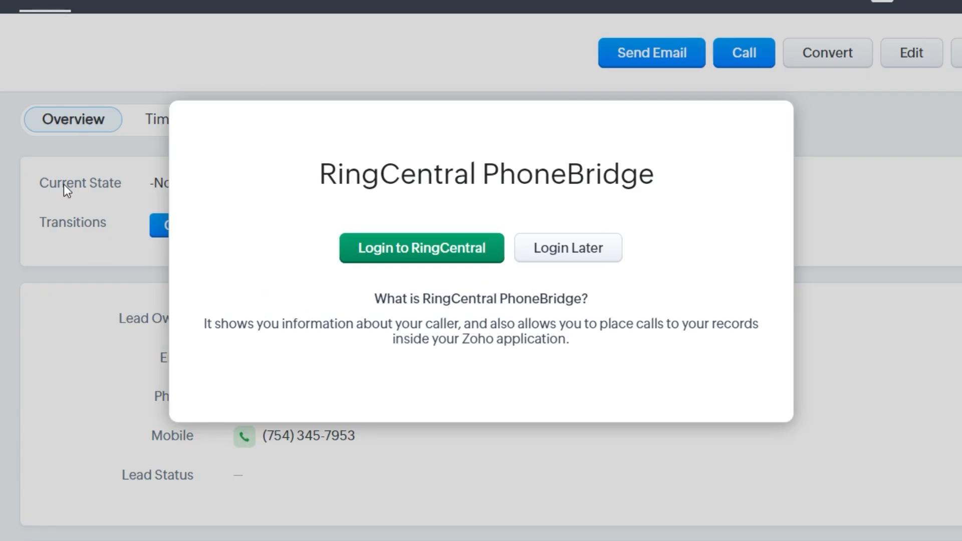
- Log in to RingCentral PhoneBridge from the lead page, check phone bar options, and bring Directory forward
click(360, 253)
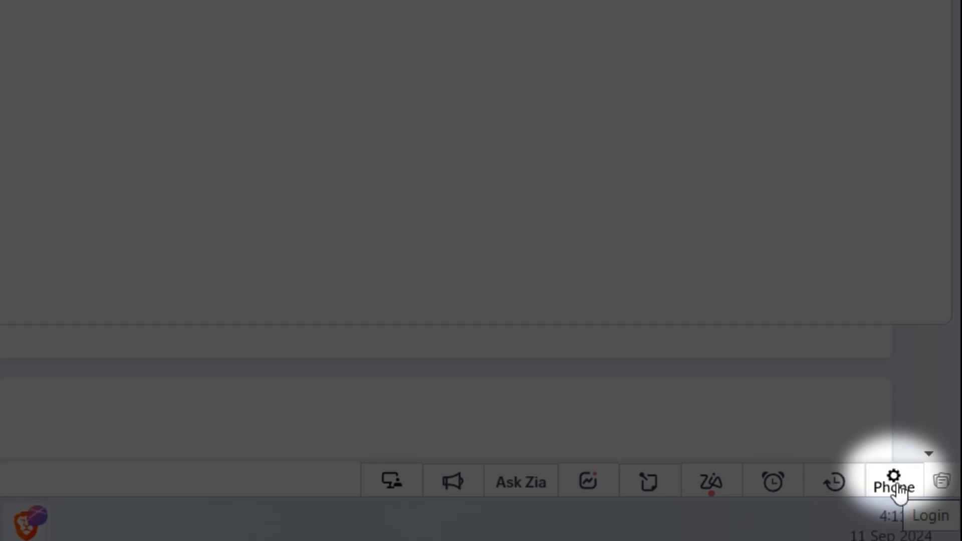
click(899, 493)
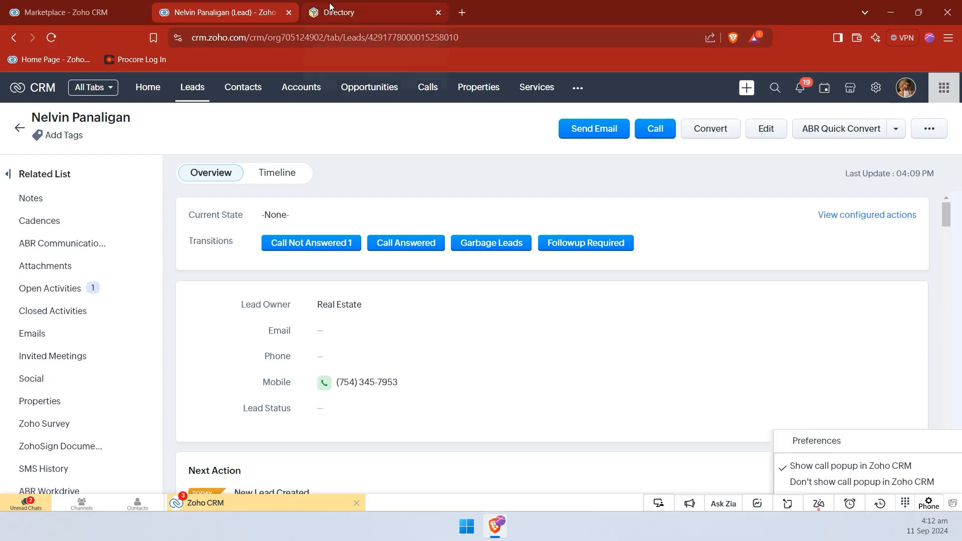
click(330, 6)
- Confirm RingCentral among the installed Telephony marketplace apps, then return to the CRM lead record tab
click(245, 37)
click(244, 37)
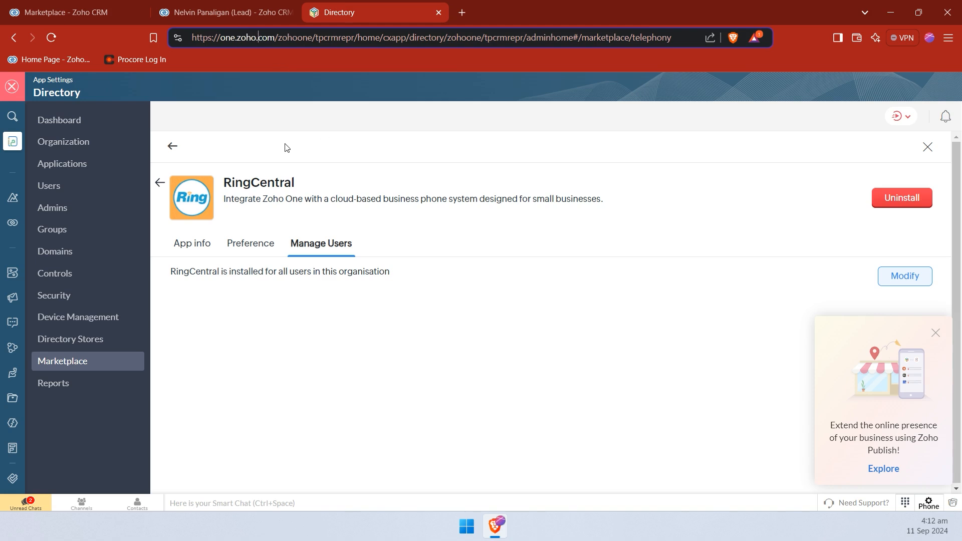
click(56, 369)
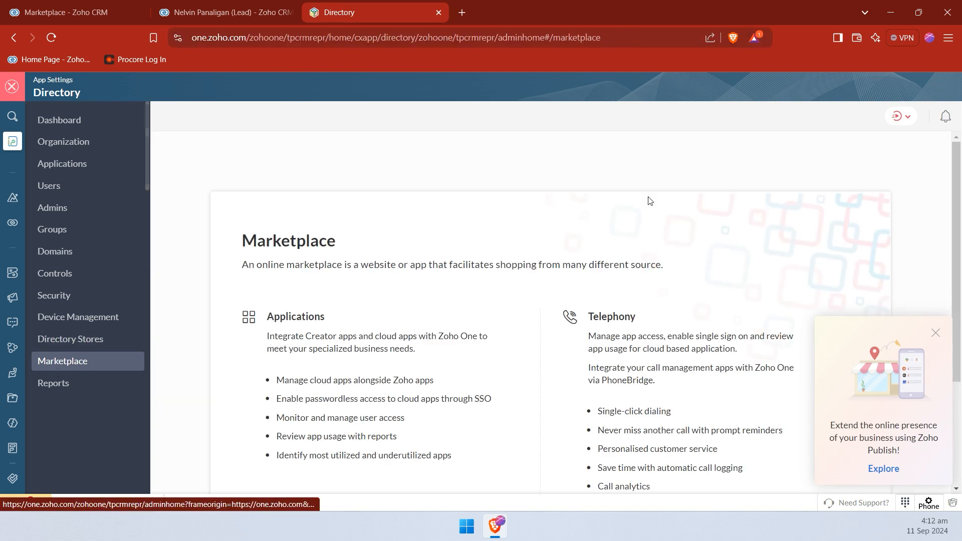
scroll(547, 277, down, 2)
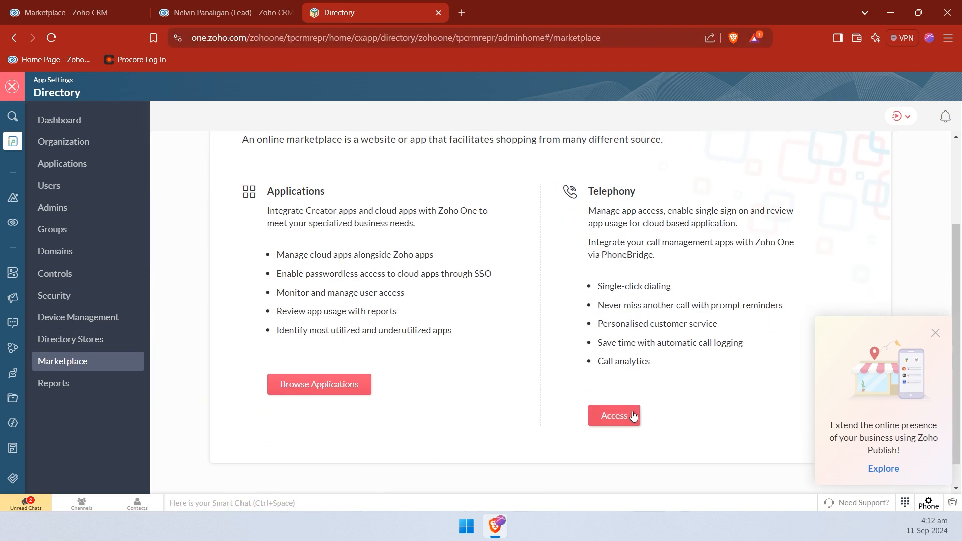
click(616, 416)
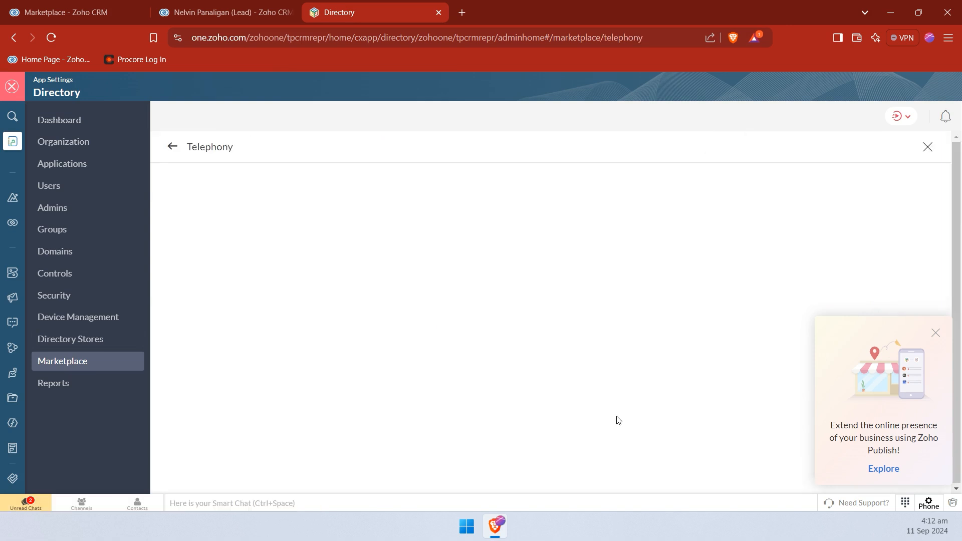
click(284, 215)
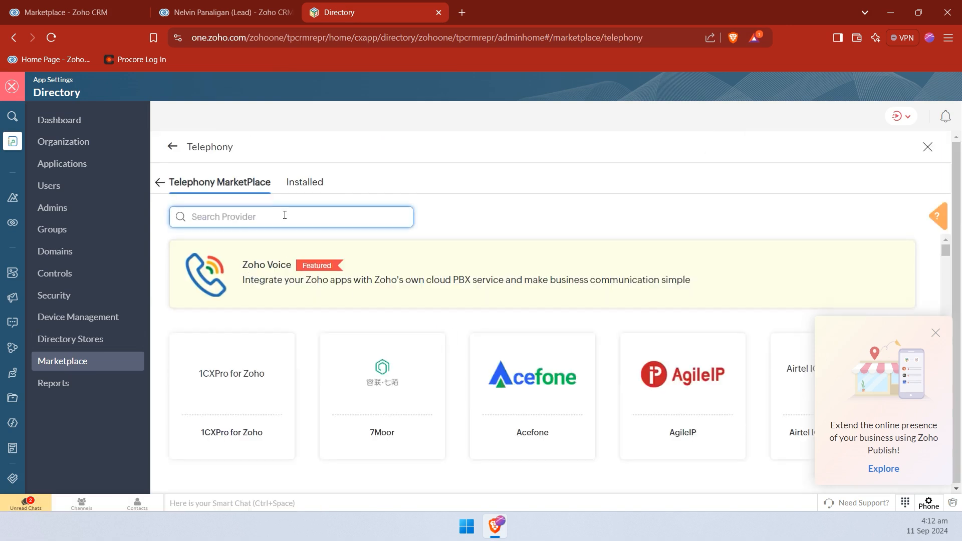
click(286, 189)
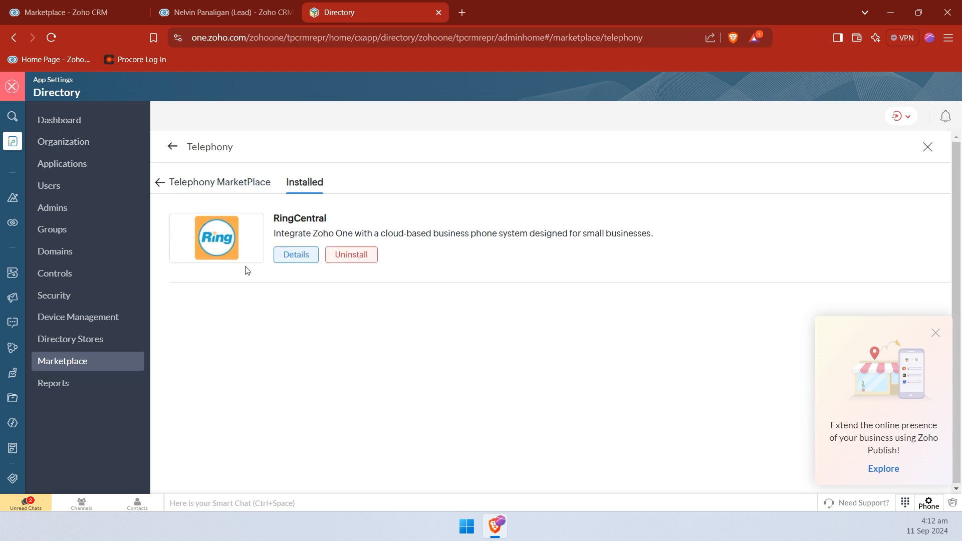
click(217, 4)
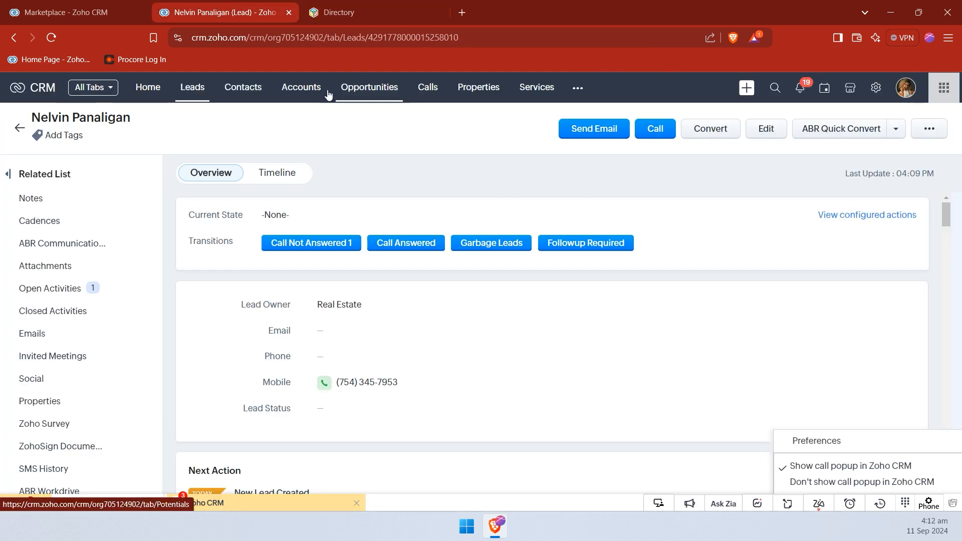
- Reload the lead page, answer the incoming RingCentral test call and mute the microphone
click(441, 200)
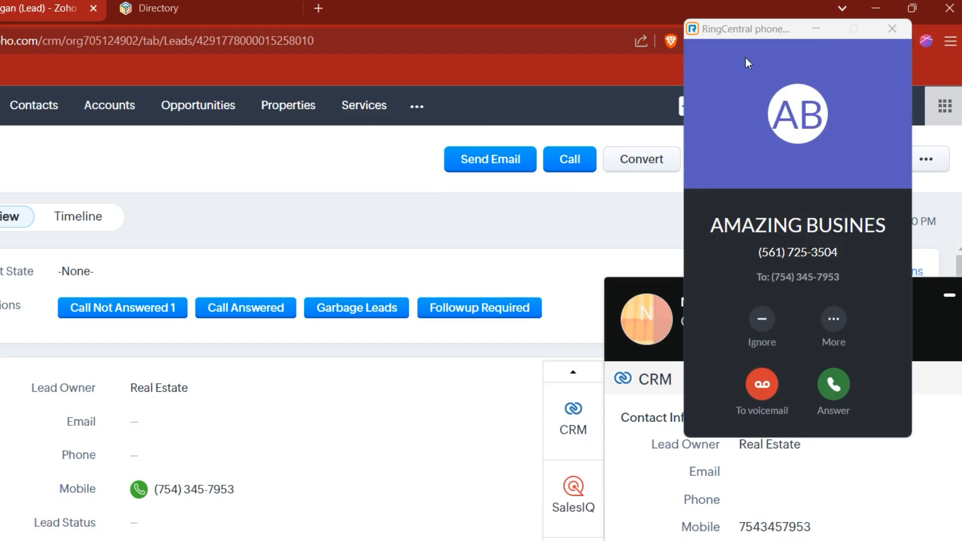
click(835, 385)
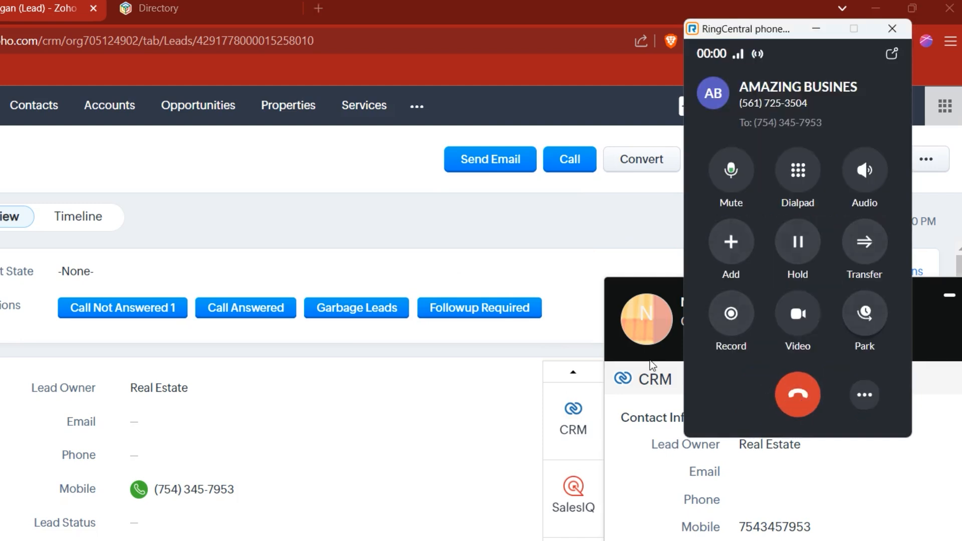
click(731, 180)
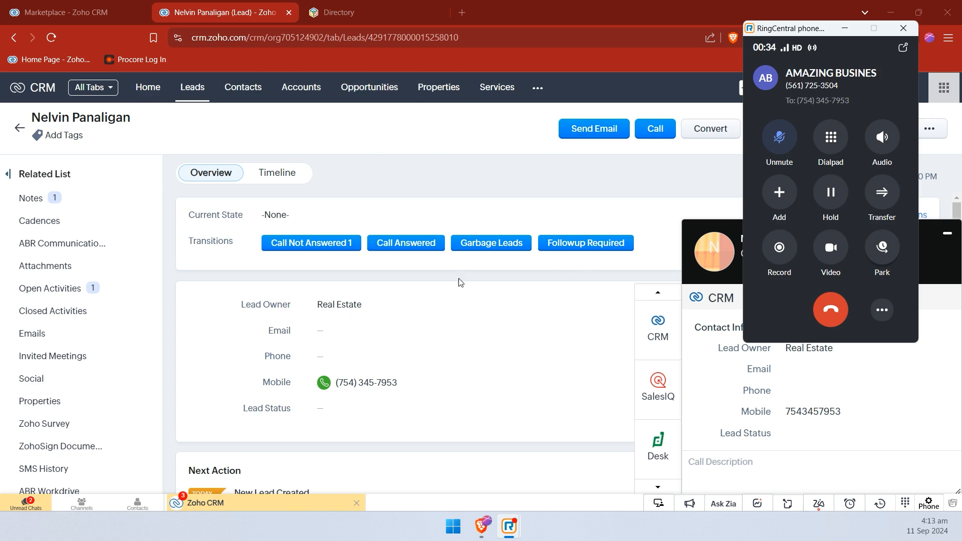
- Check the caller's number in the Notepad note, minimize it, and hang up the call
mouse_move(344, 299)
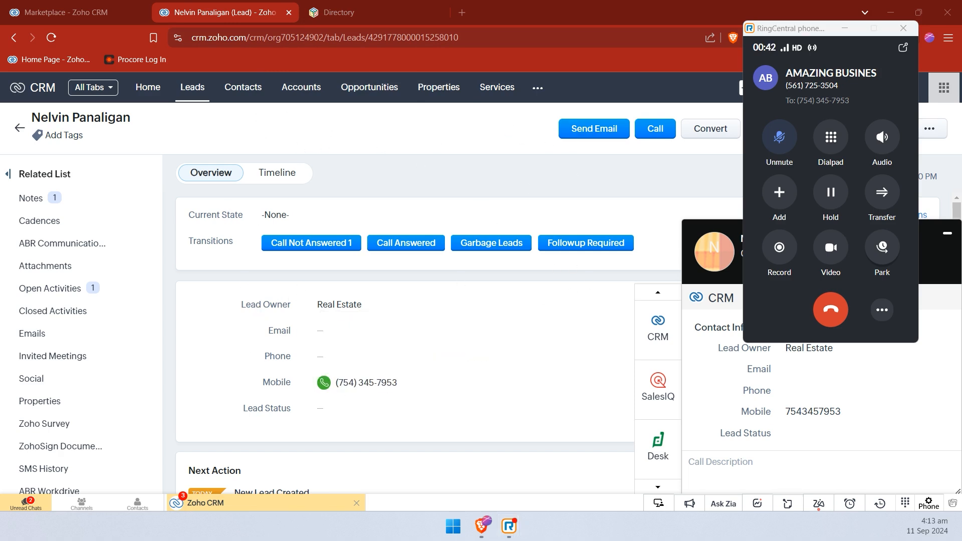
drag(961, 144, 429, 134)
drag(252, 191, 152, 187)
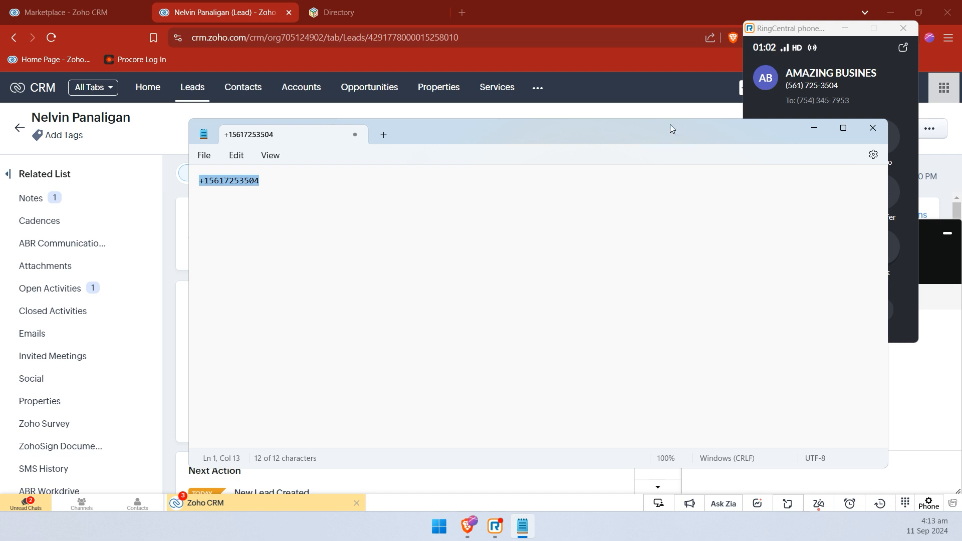
click(814, 130)
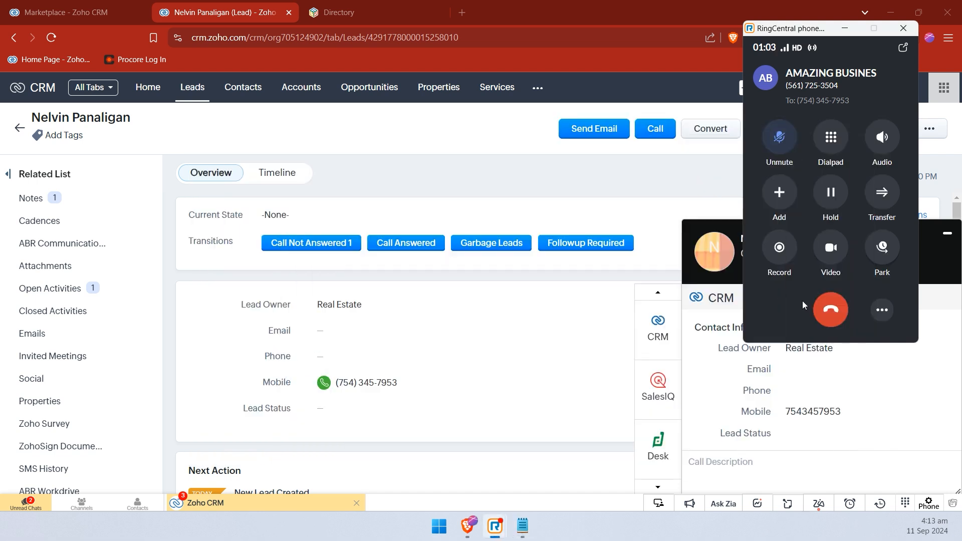
click(832, 309)
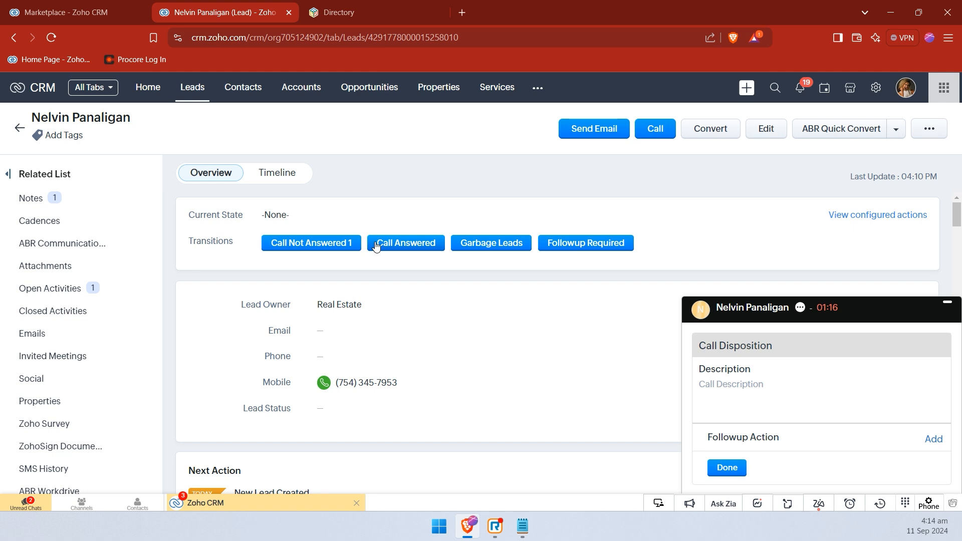
- Collapse the finished call panel and open the Calls module from the '...' modules menu
scroll(377, 247, down, 10)
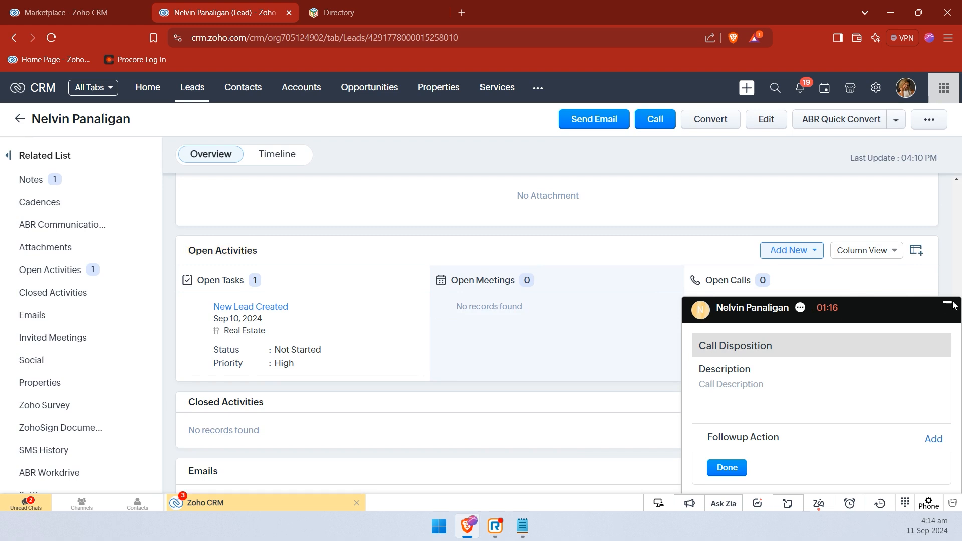
click(948, 303)
click(538, 88)
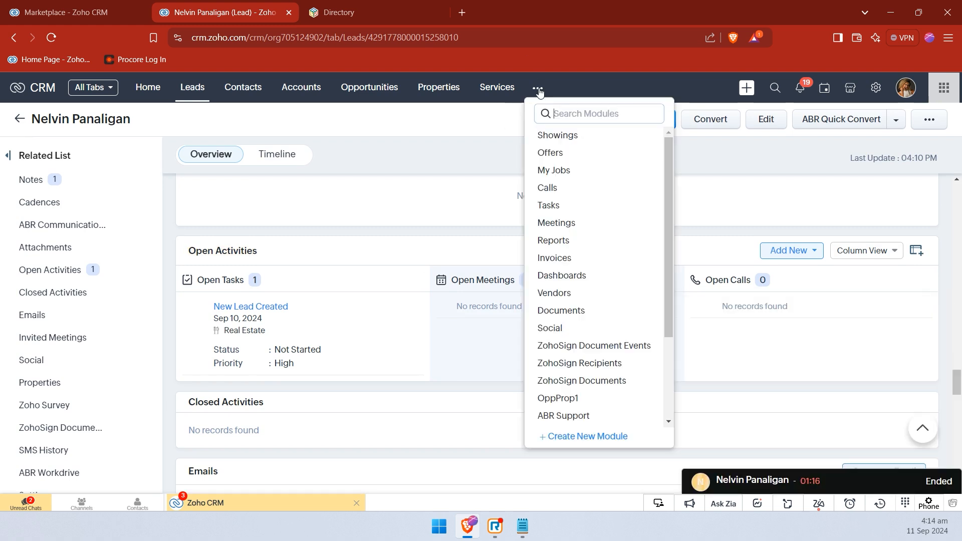
click(549, 188)
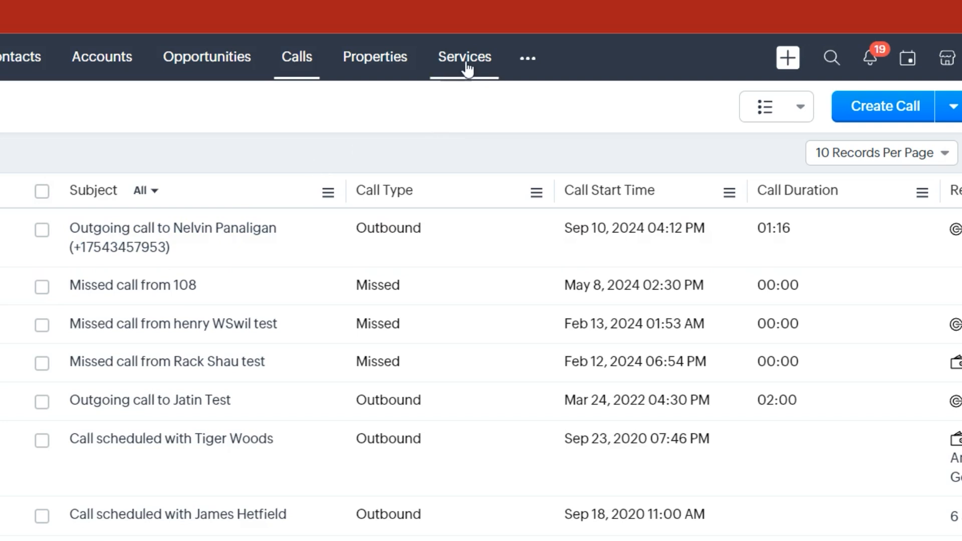
- Check the RC Call Logs module, then open the newest outbound call record in Calls
click(529, 61)
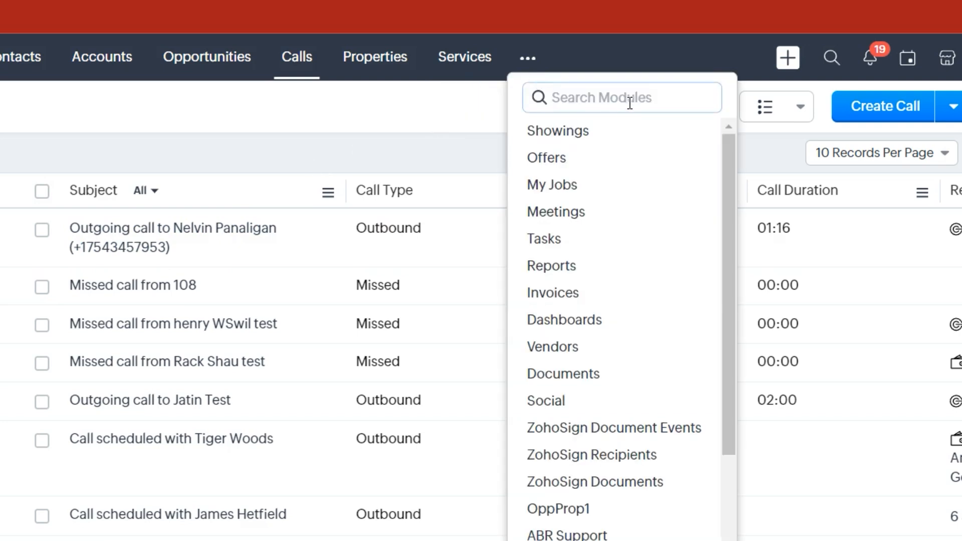
scroll(623, 251, down, 3)
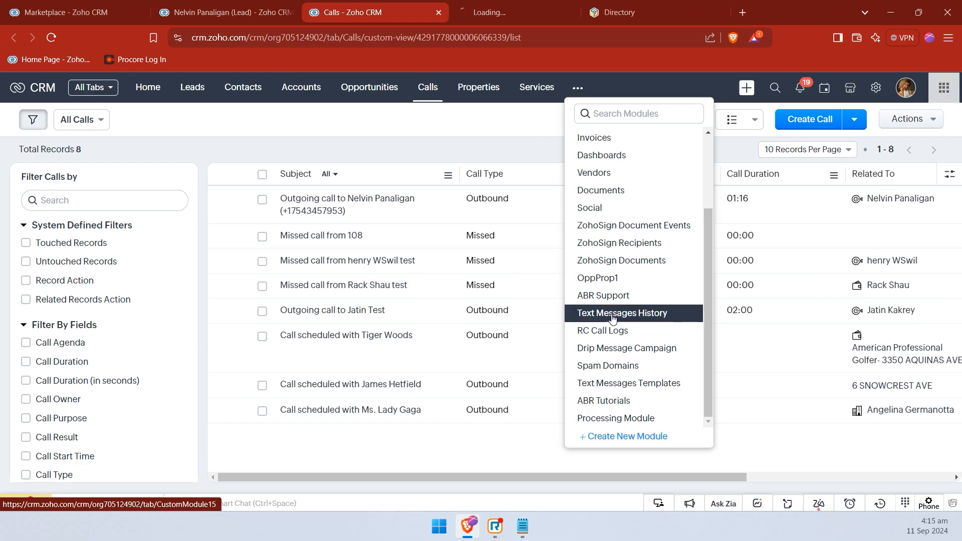
click(522, 5)
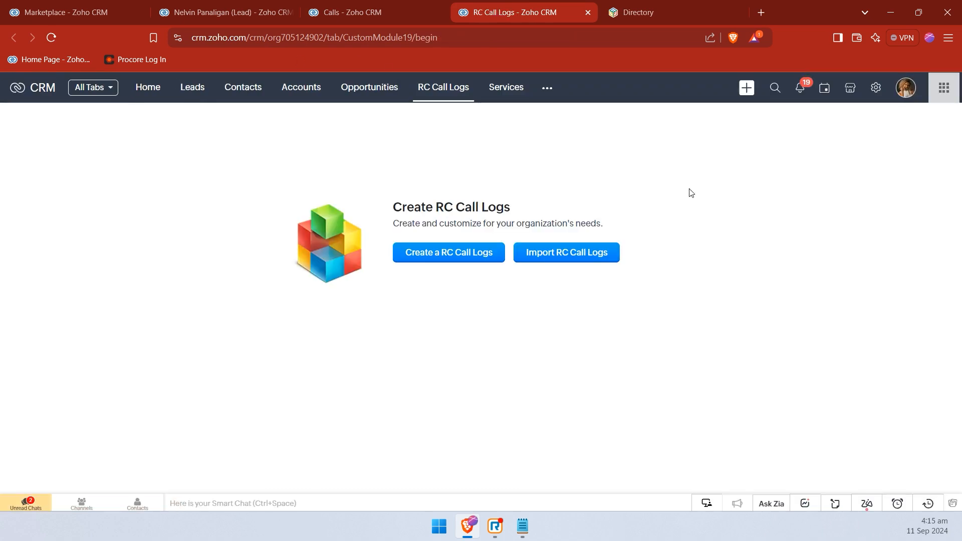
click(359, 12)
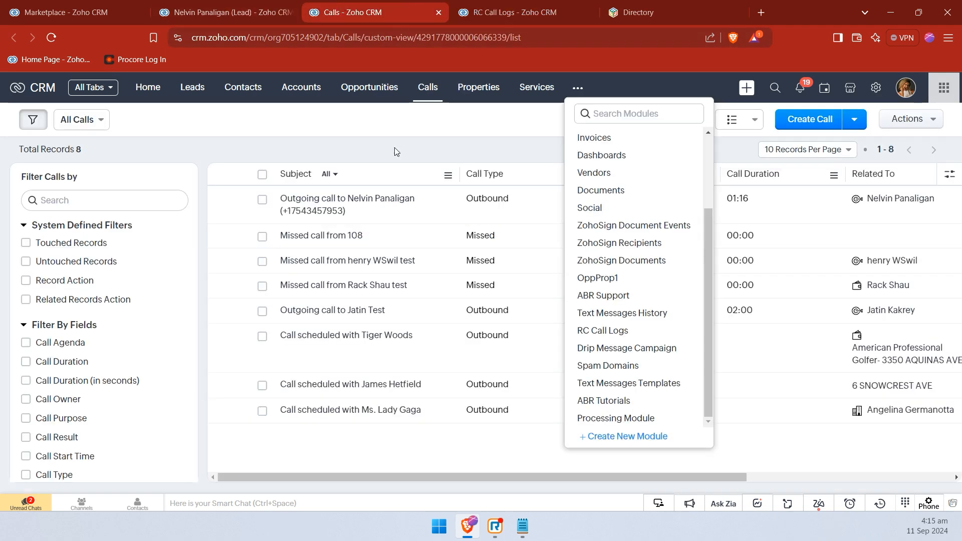
click(312, 209)
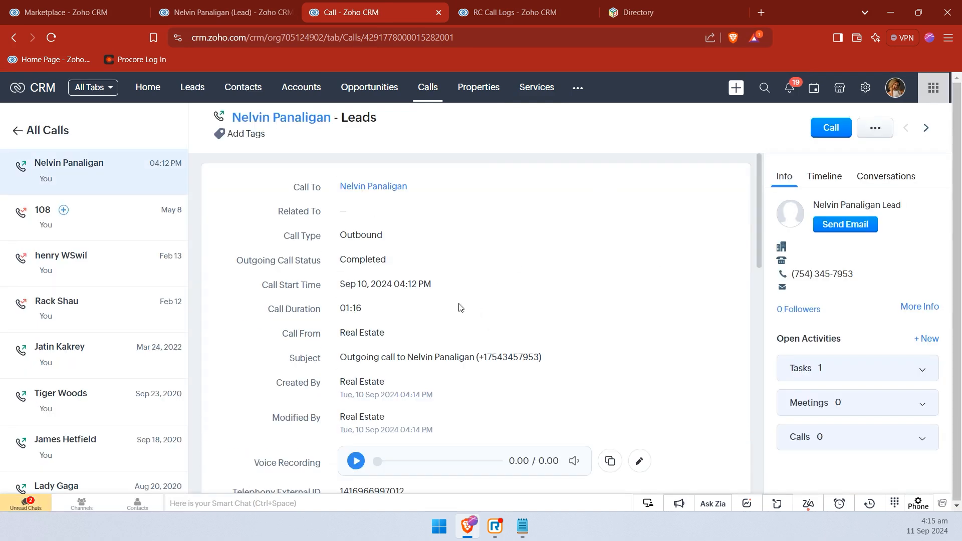
- Play the call's 1:01 Voice Recording and scroll to the Call Recording Link table and back
scroll(318, 315, down, 2)
click(352, 381)
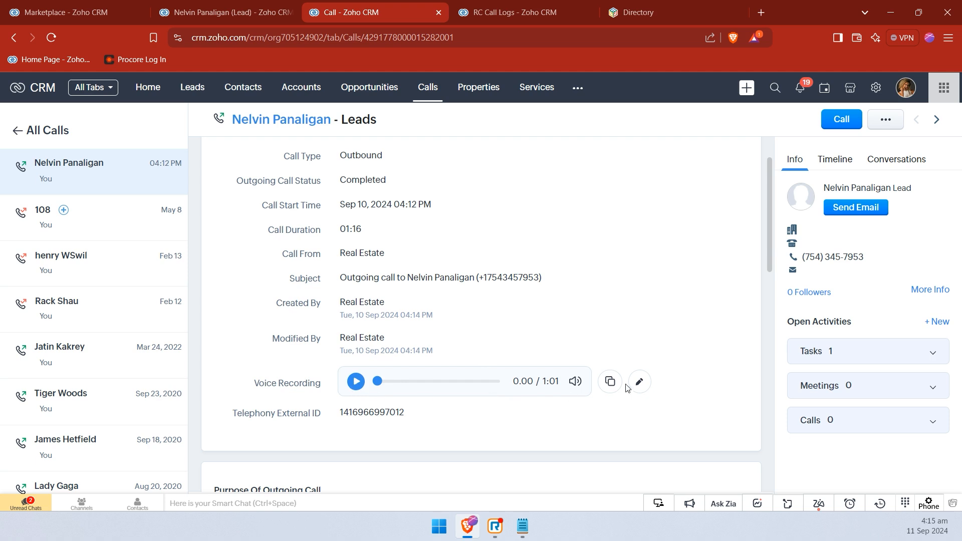
click(354, 382)
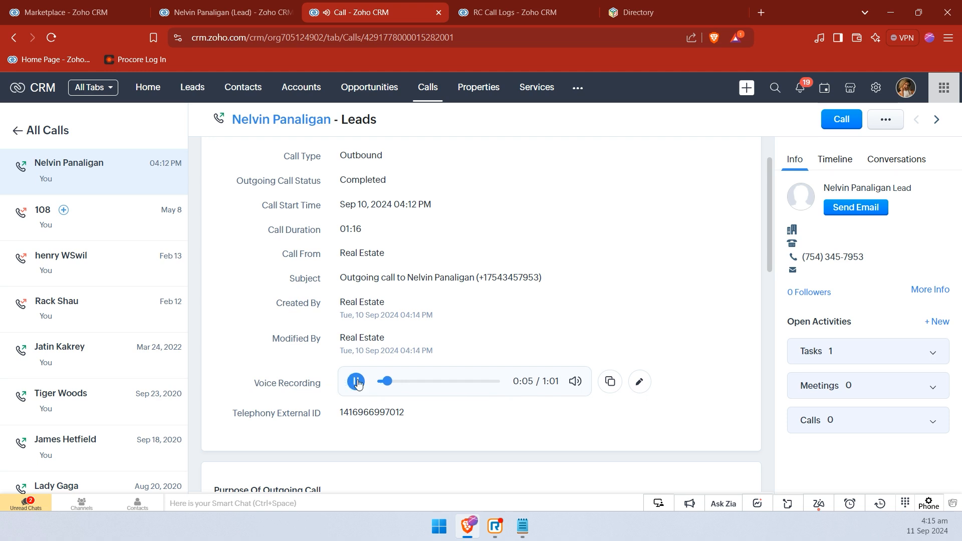
scroll(506, 361, down, 6)
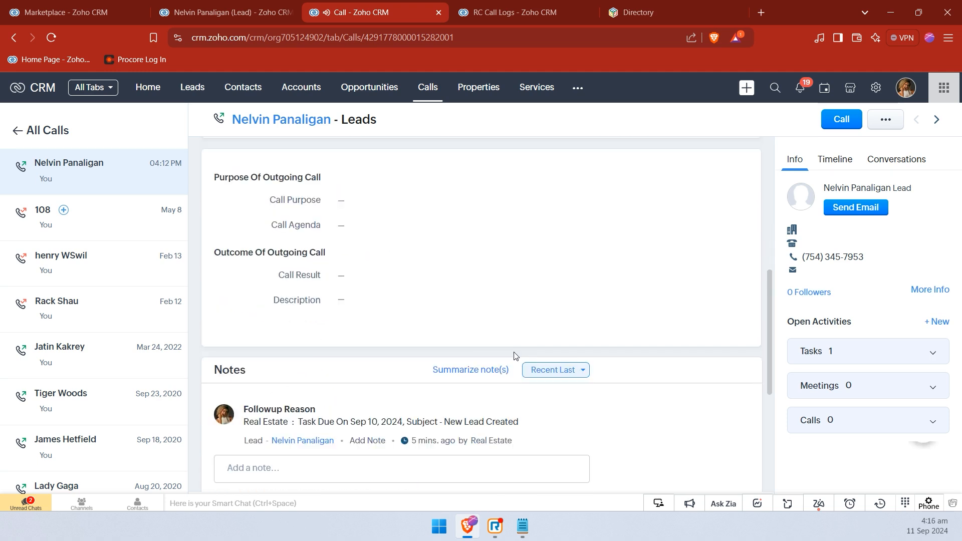
scroll(556, 241, down, 3)
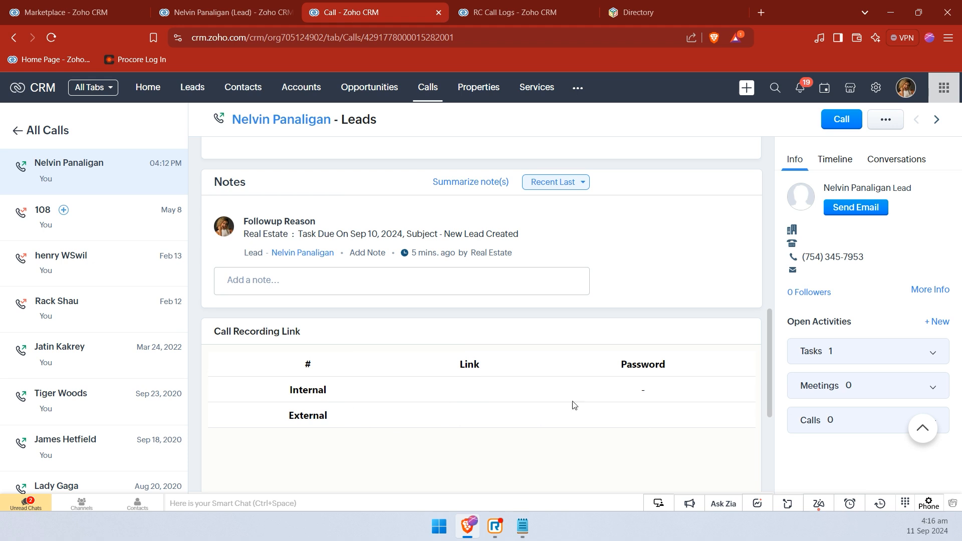
scroll(454, 325, up, 3)
scroll(441, 324, down, 3)
scroll(313, 358, up, 10)
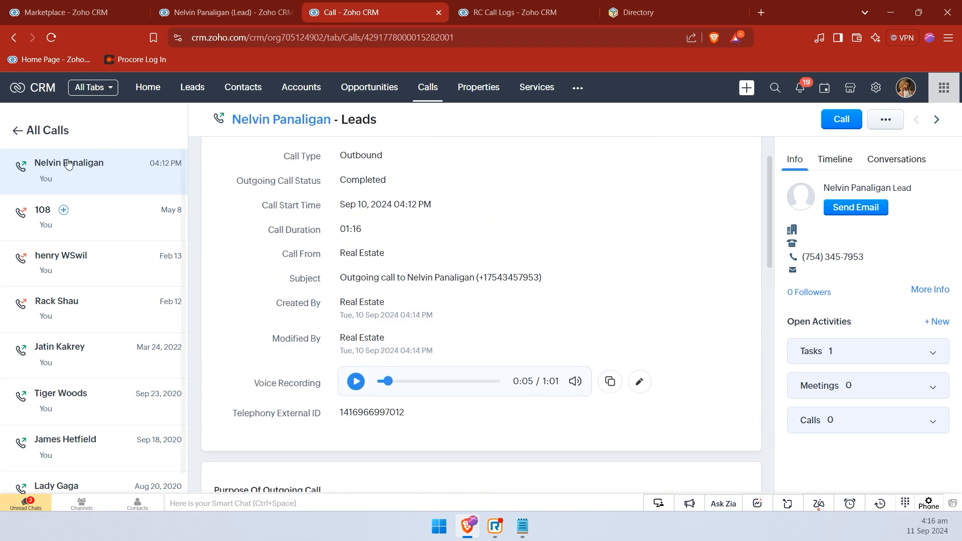
- Open the call's lead and view the Sep 10, 2024 04:12 PM call under Closed Activities
mouse_move(301, 124)
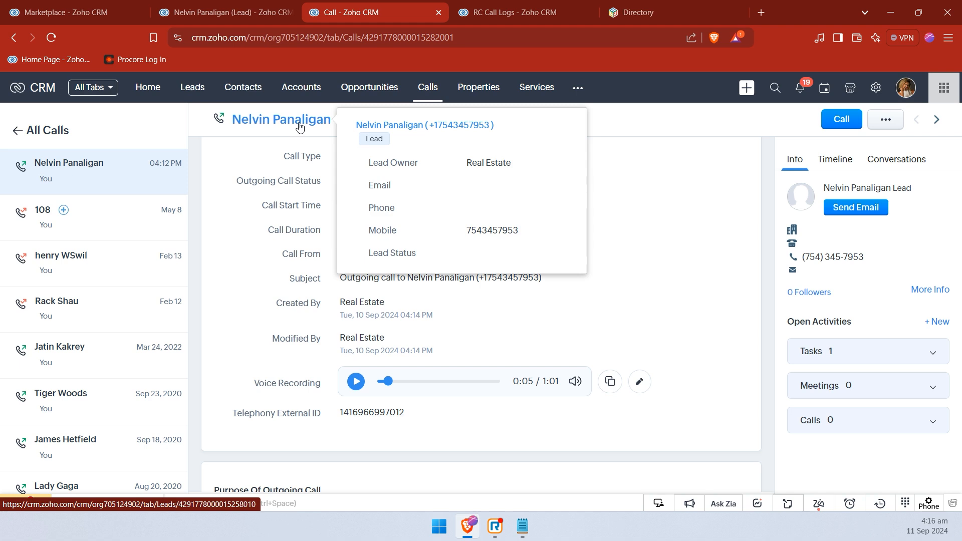
click(300, 125)
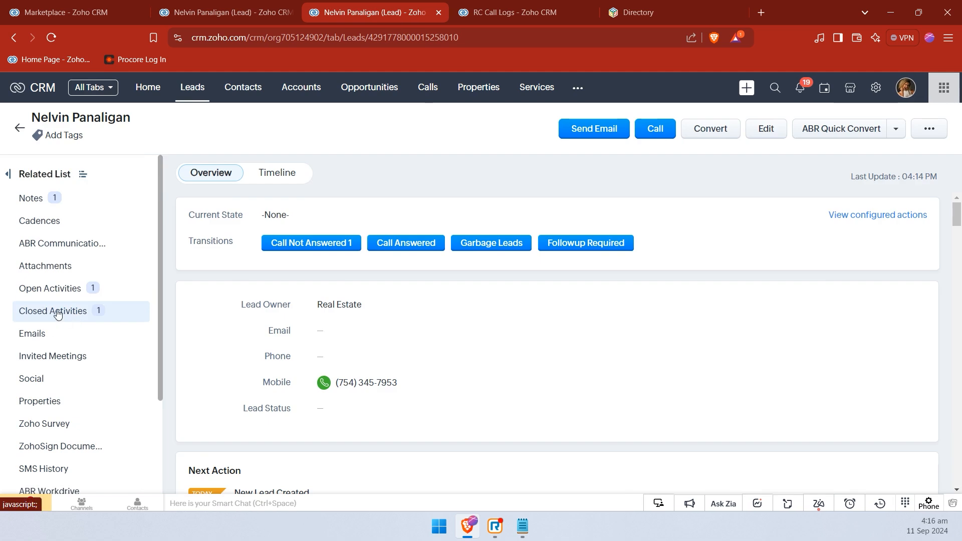
click(54, 306)
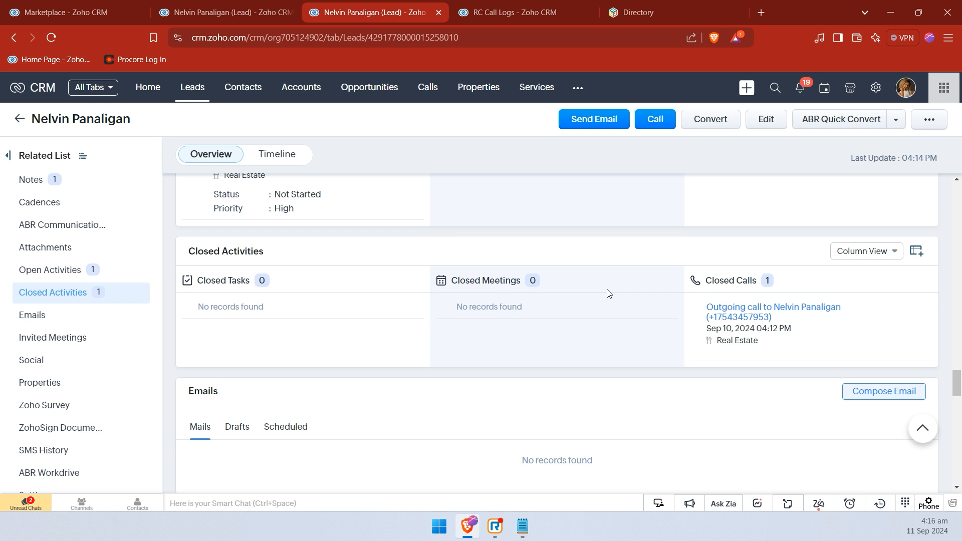
scroll(609, 293, up, 3)
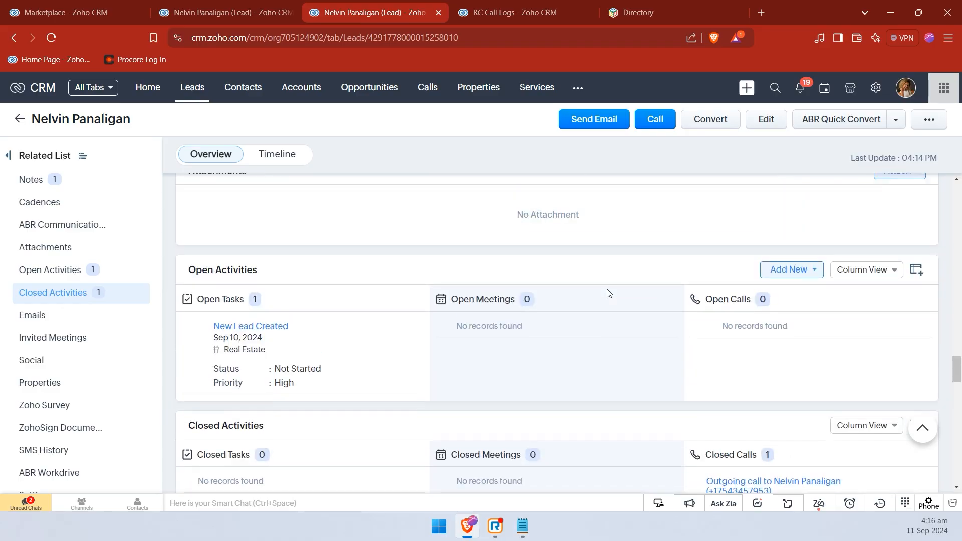